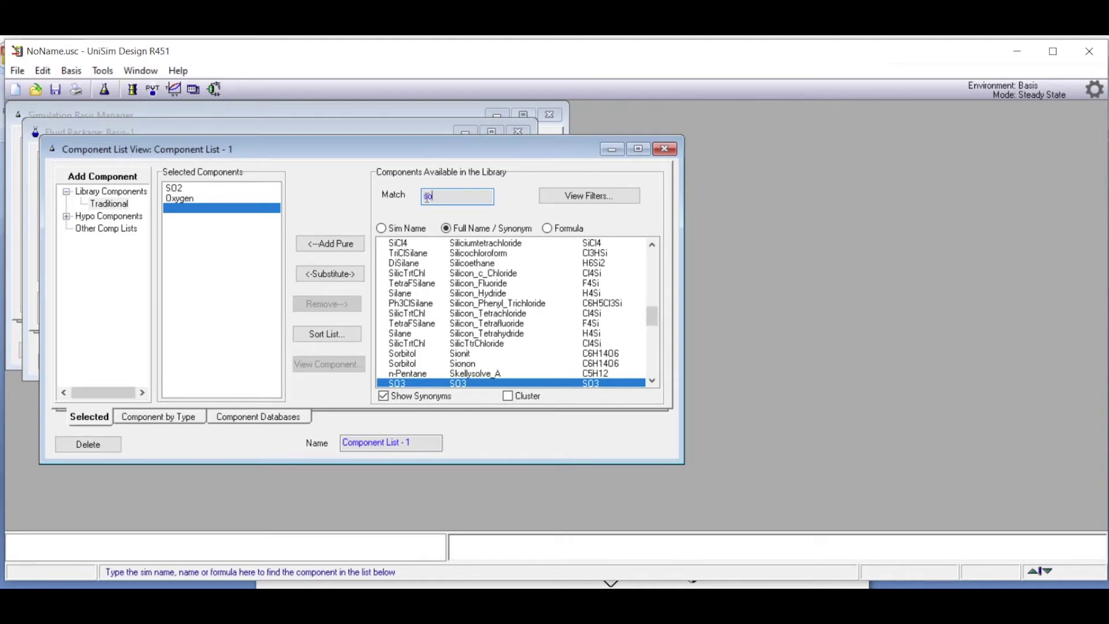
Add SO3, Nitrogen and H2O to the component list, then close the component list and fluid package windows
text(3)
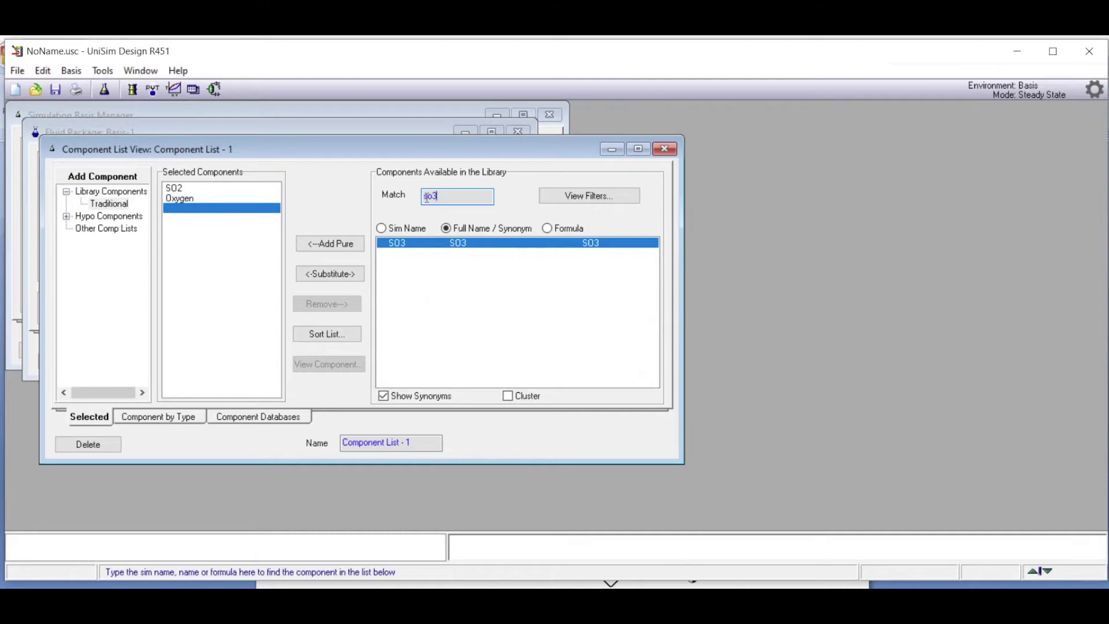
key(Return)
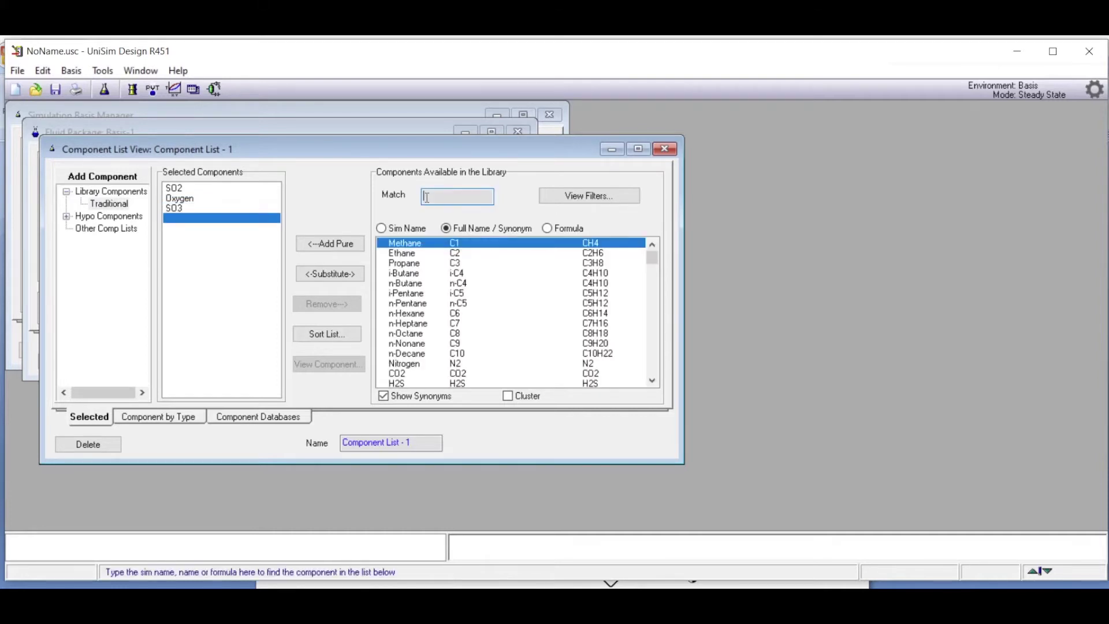
text(n2)
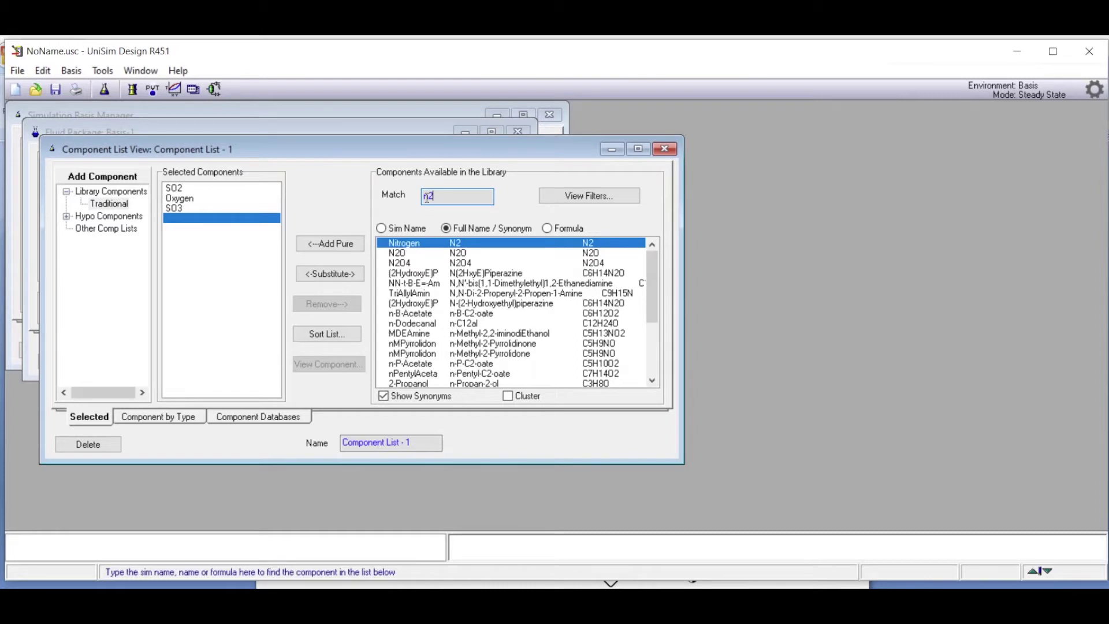
key(Return)
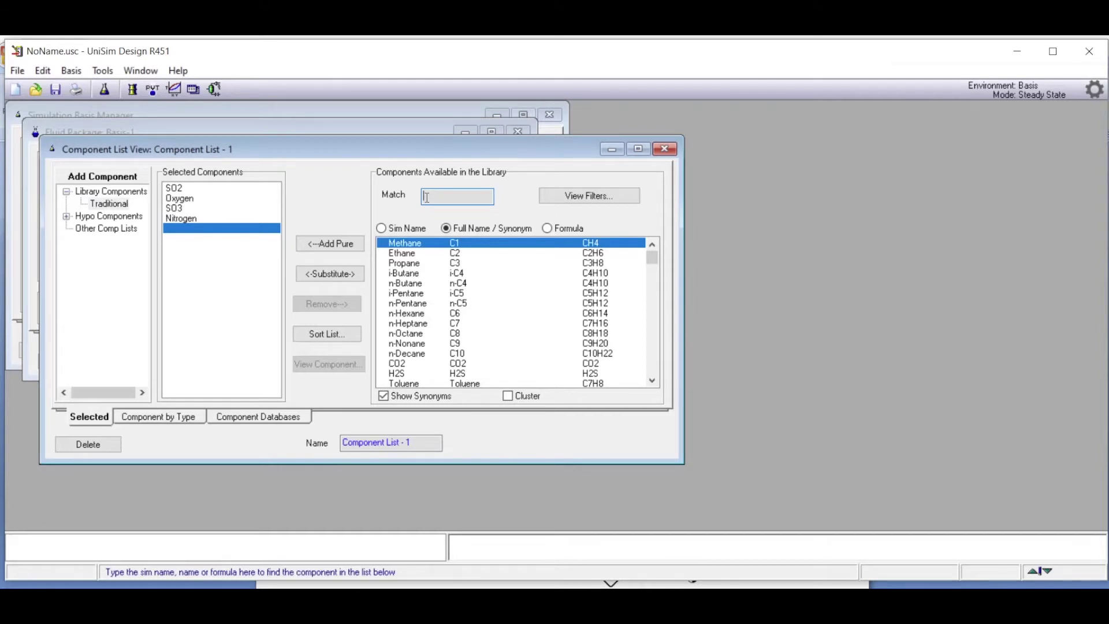
text(h2o)
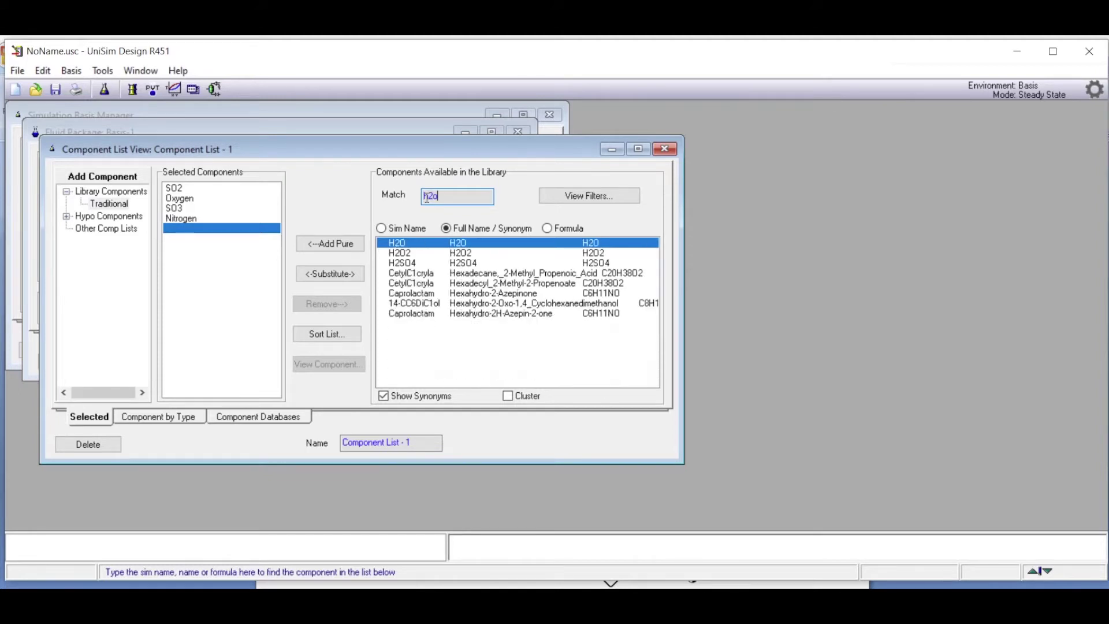
key(Return)
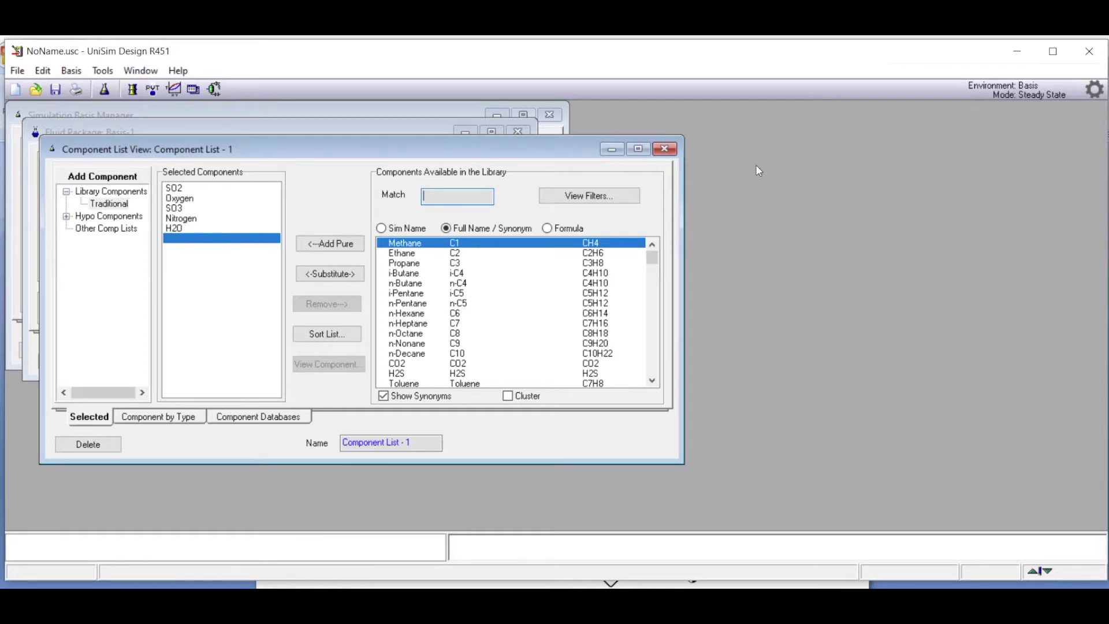
click(665, 149)
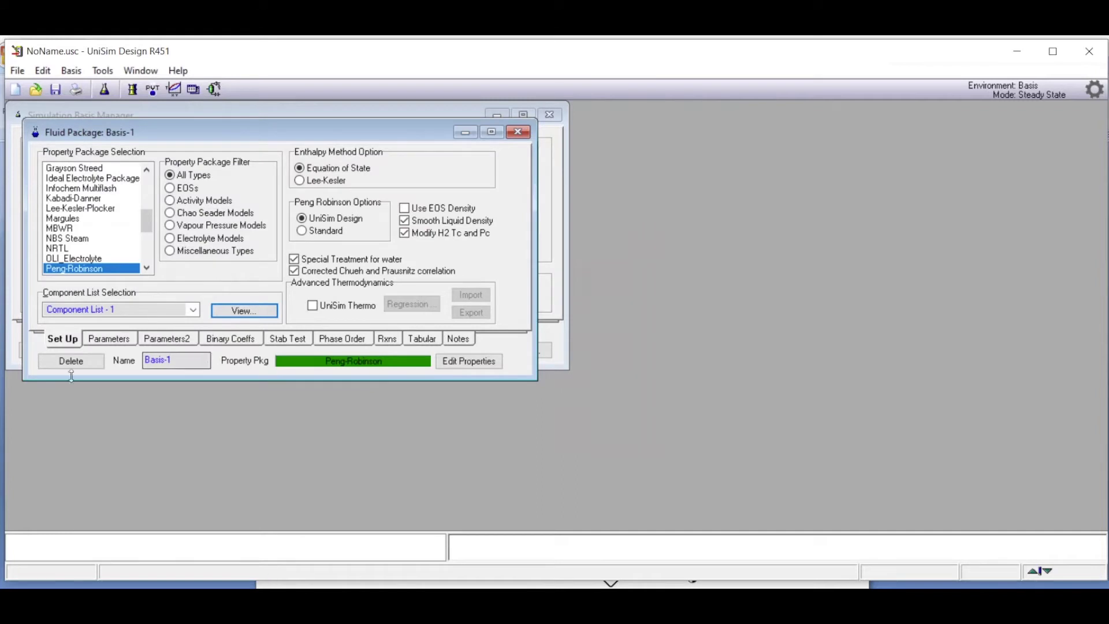
click(518, 133)
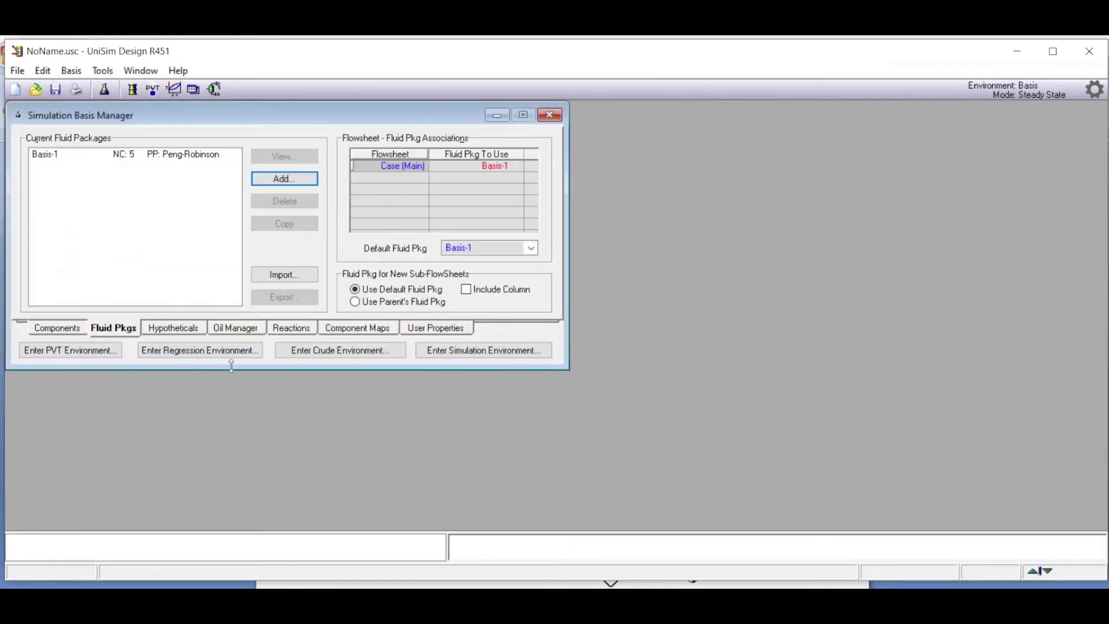
Add a new Conversion reaction to the simulation basis
click(308, 331)
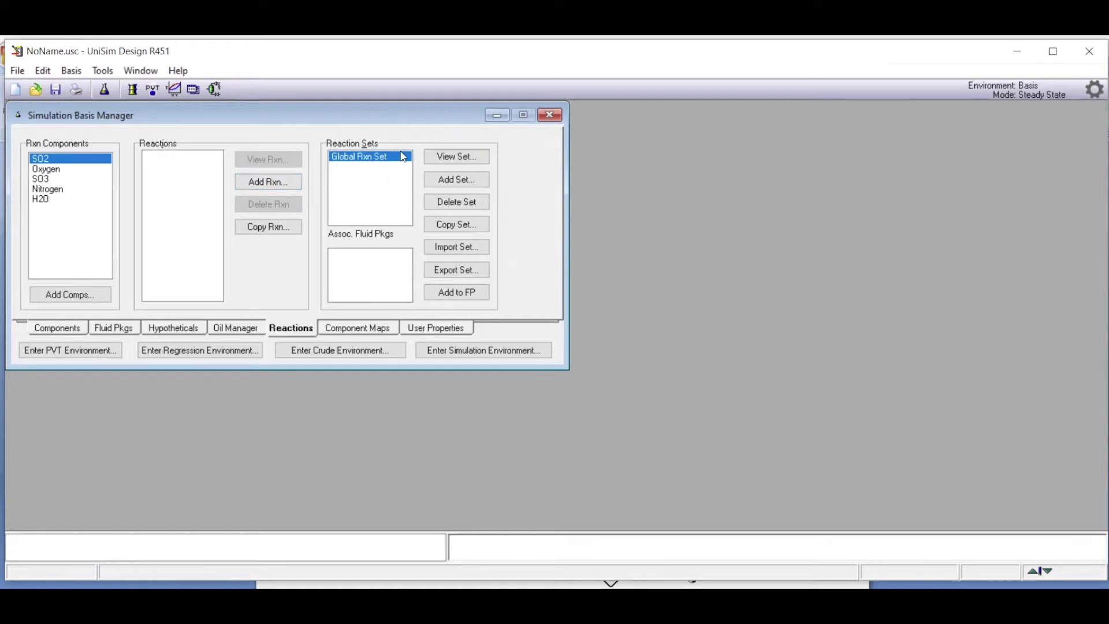
click(284, 189)
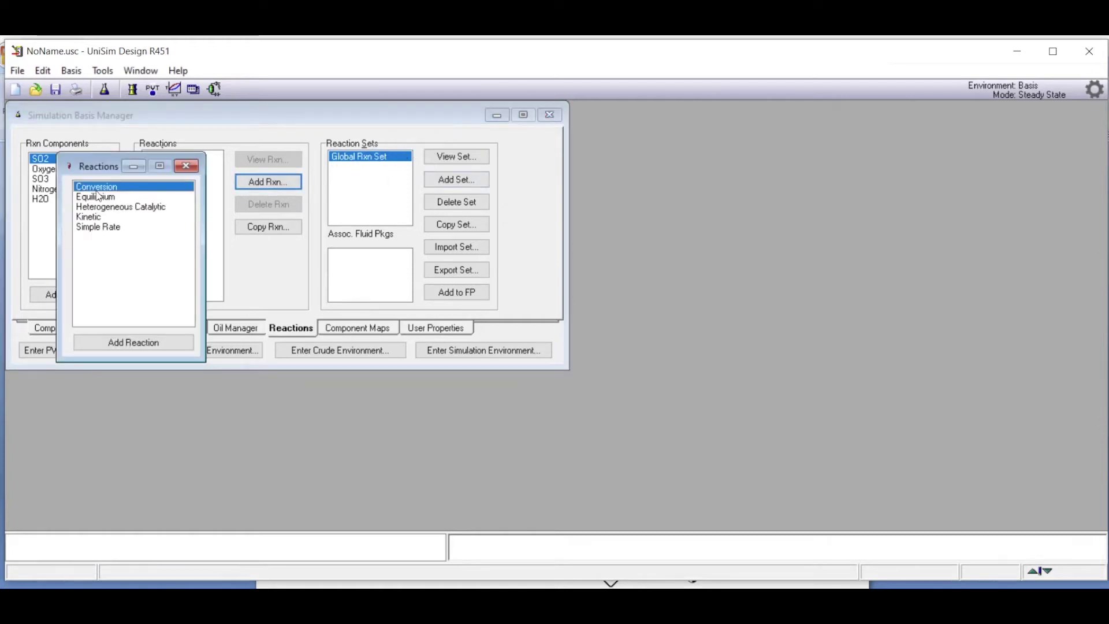
click(135, 344)
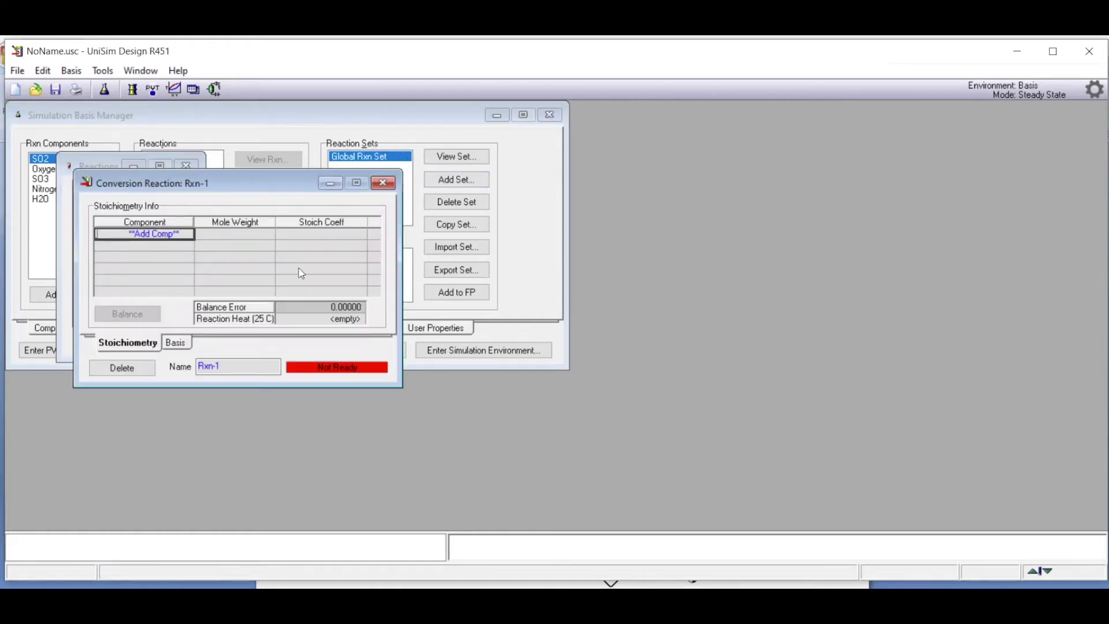
Add SO2, Oxygen and SO3 as the components of the conversion reaction
click(188, 239)
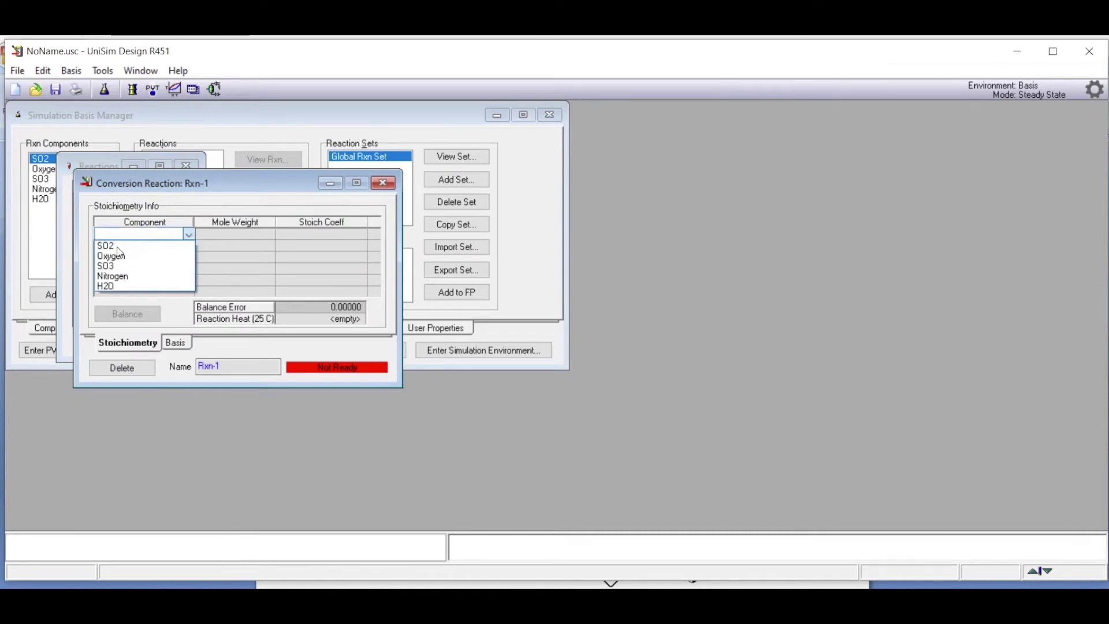
click(120, 244)
click(193, 242)
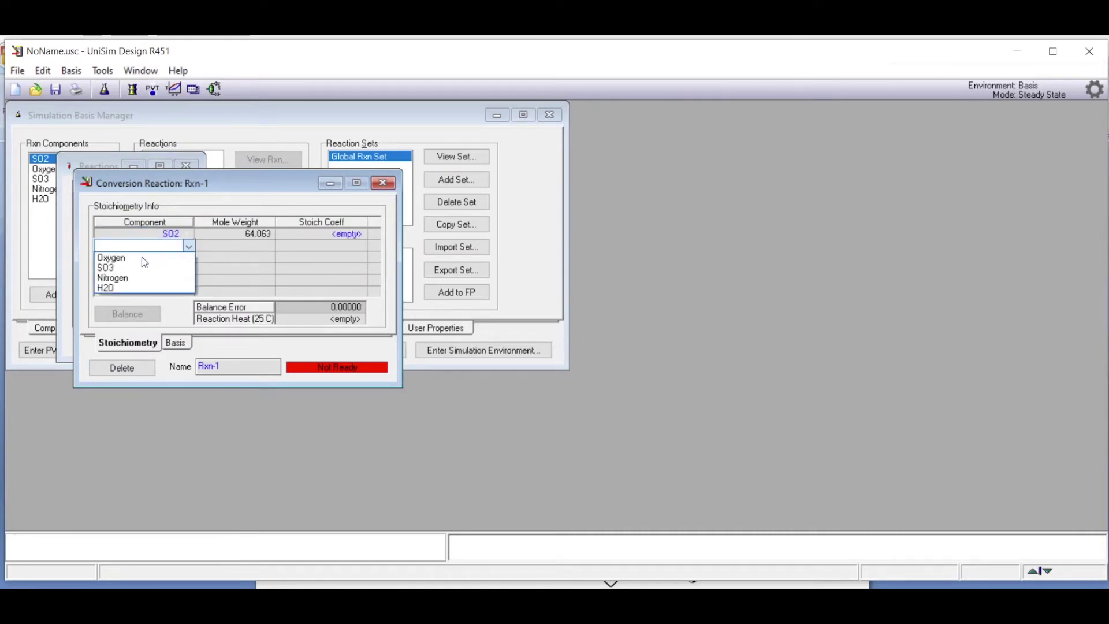
click(141, 256)
click(193, 256)
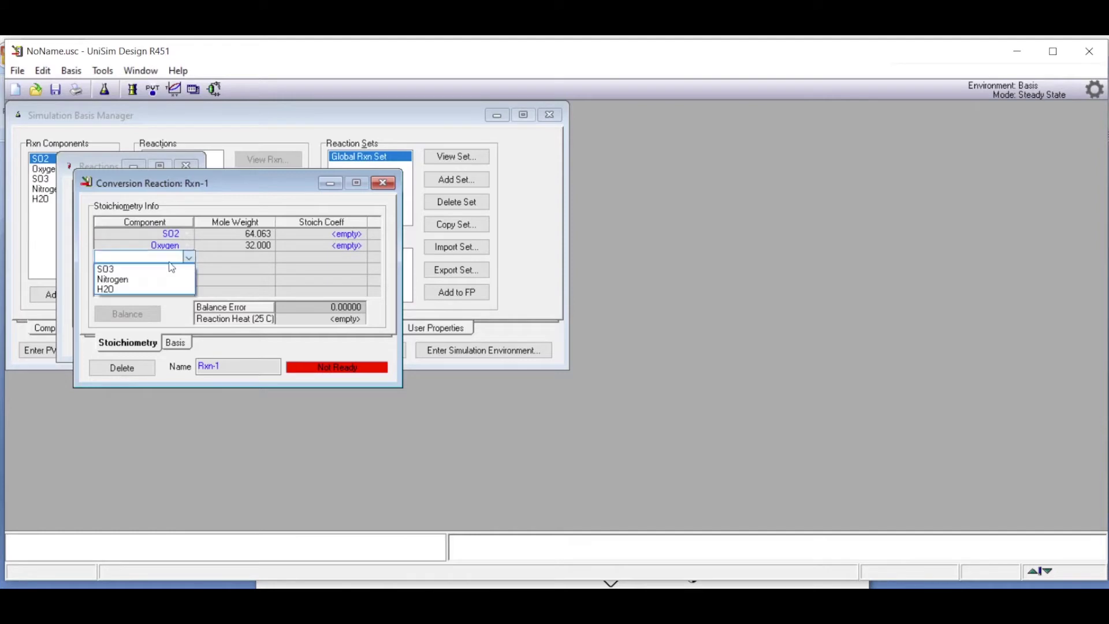
click(123, 266)
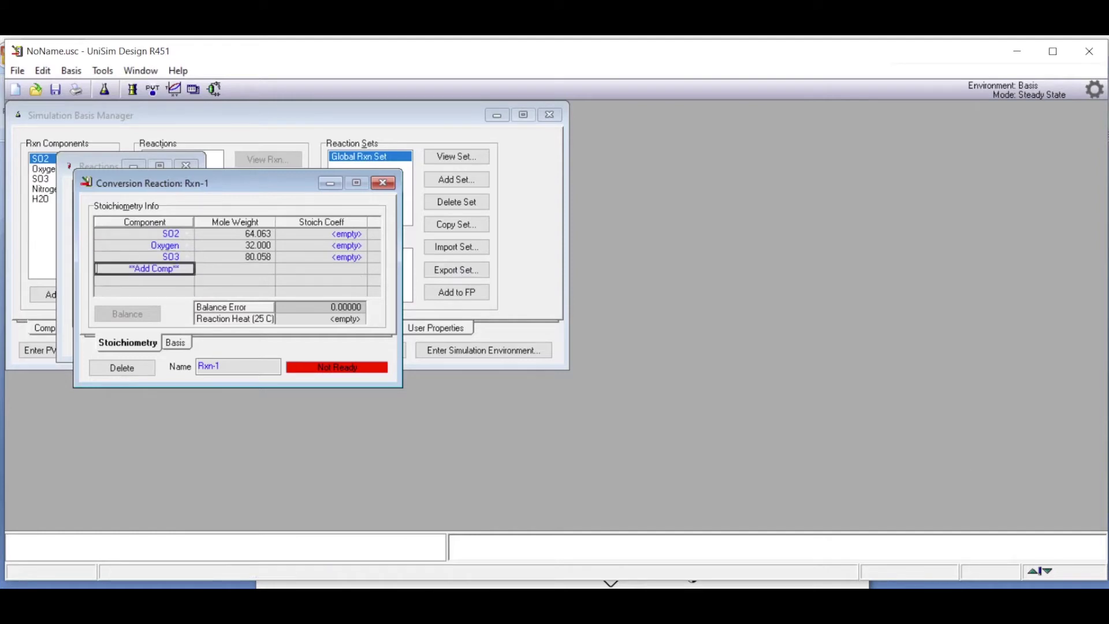
Check the reaction equation in the Word problem statement and set the stoichiometric coefficients to -1 for SO2, -0.5 for Oxygen and 1 for SO3
key(alt+Tab)
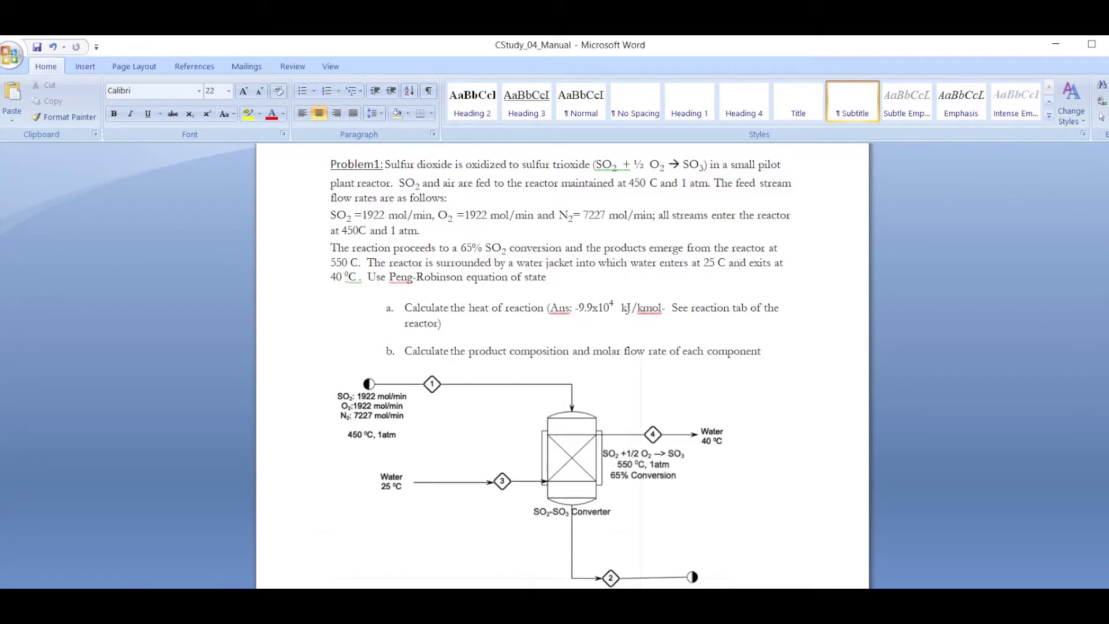
key(alt+Tab)
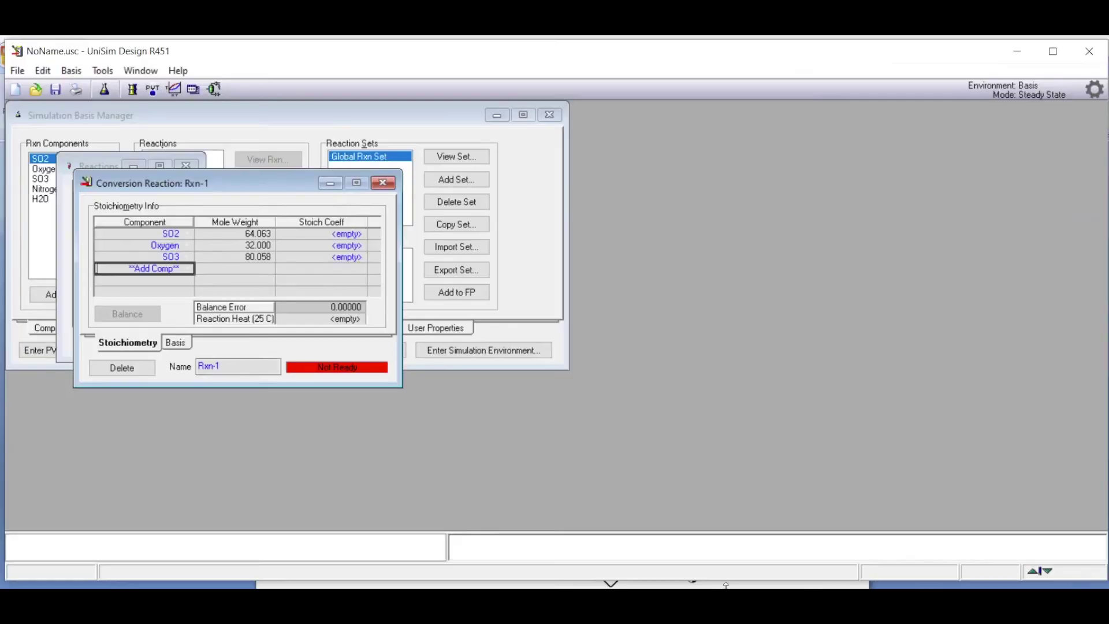
click(345, 234)
text(-1)
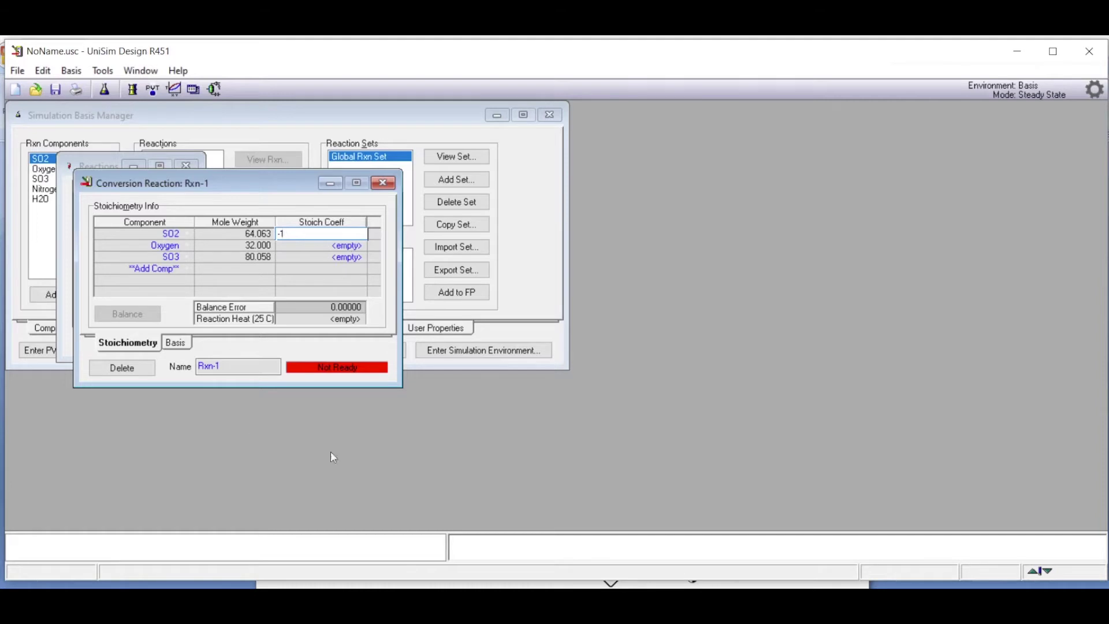
click(343, 248)
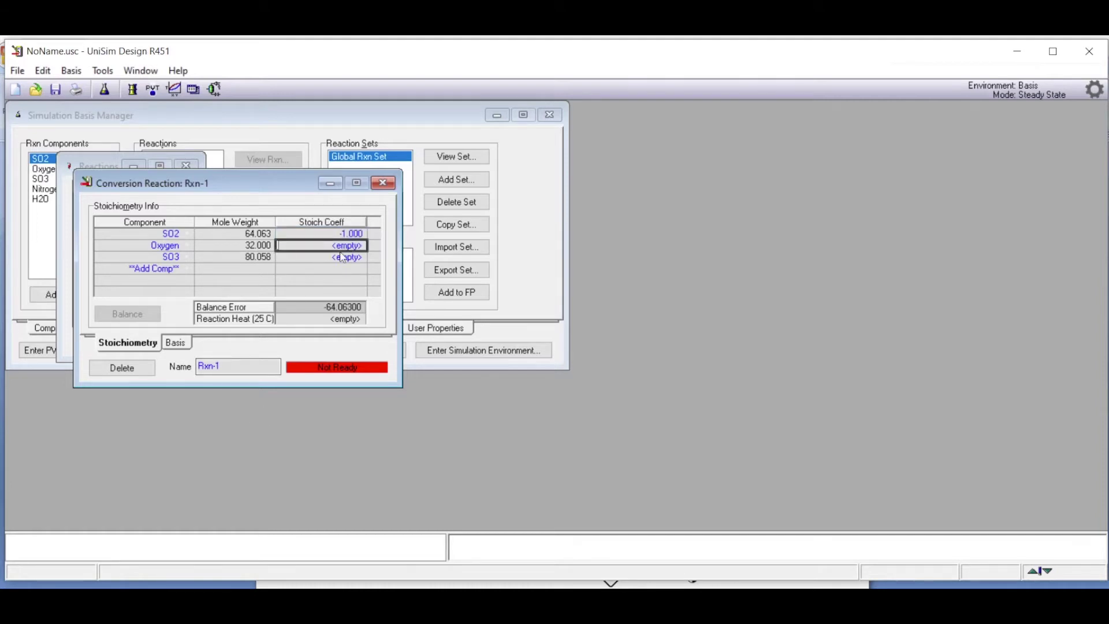
text(-)
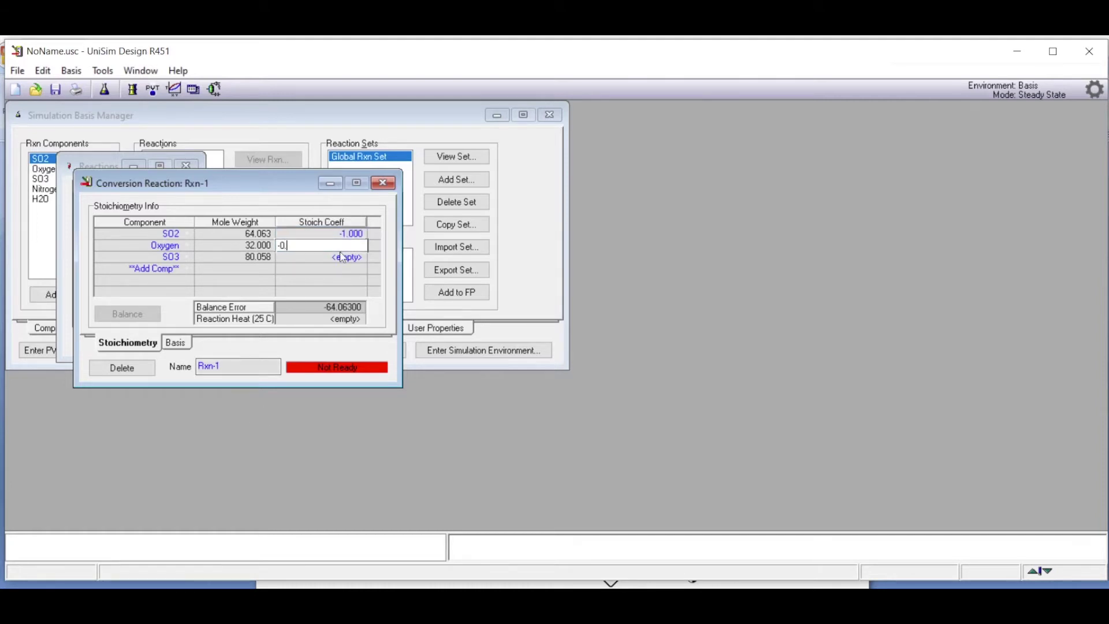
text(0.5)
click(344, 260)
text(1)
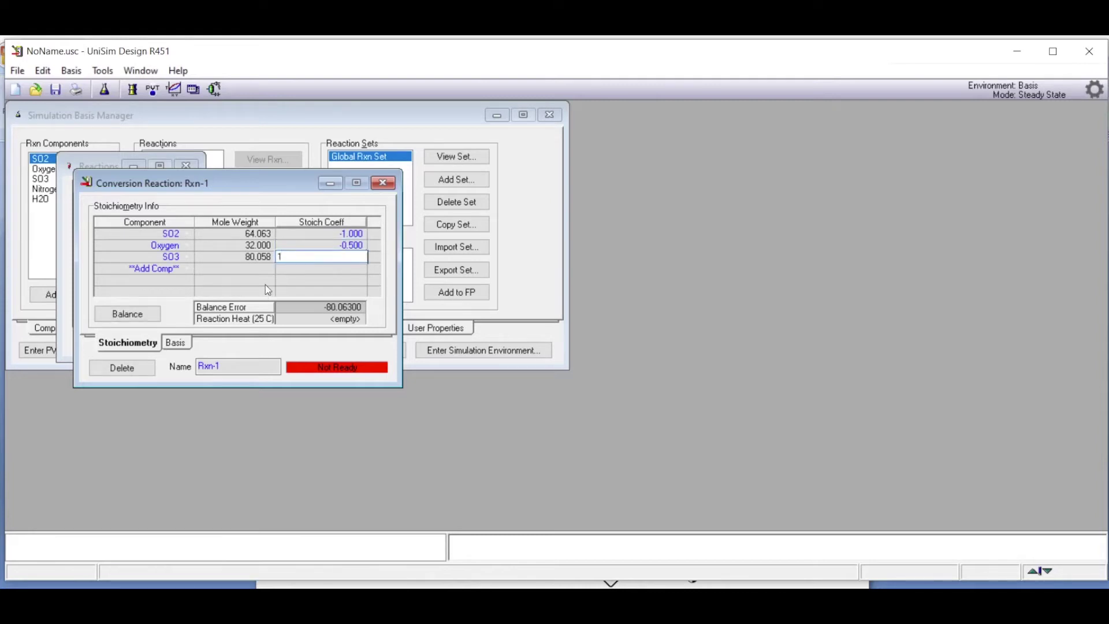
key(Return)
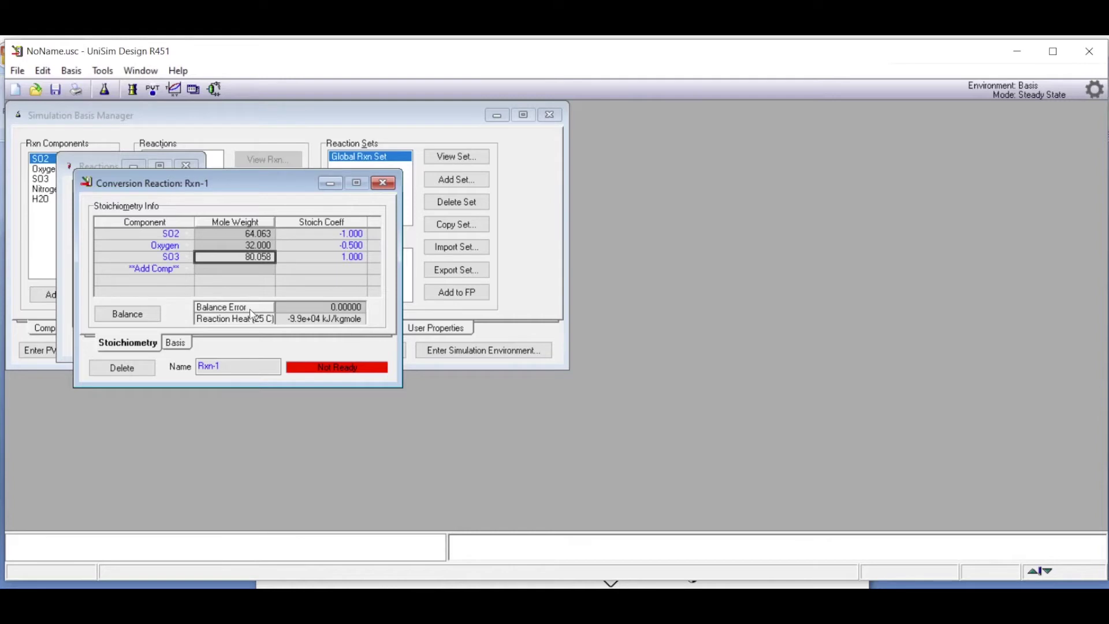
Set the reaction's conversion constant C0 to 65, check it against the Word problem statement, and close the reaction windows
click(176, 344)
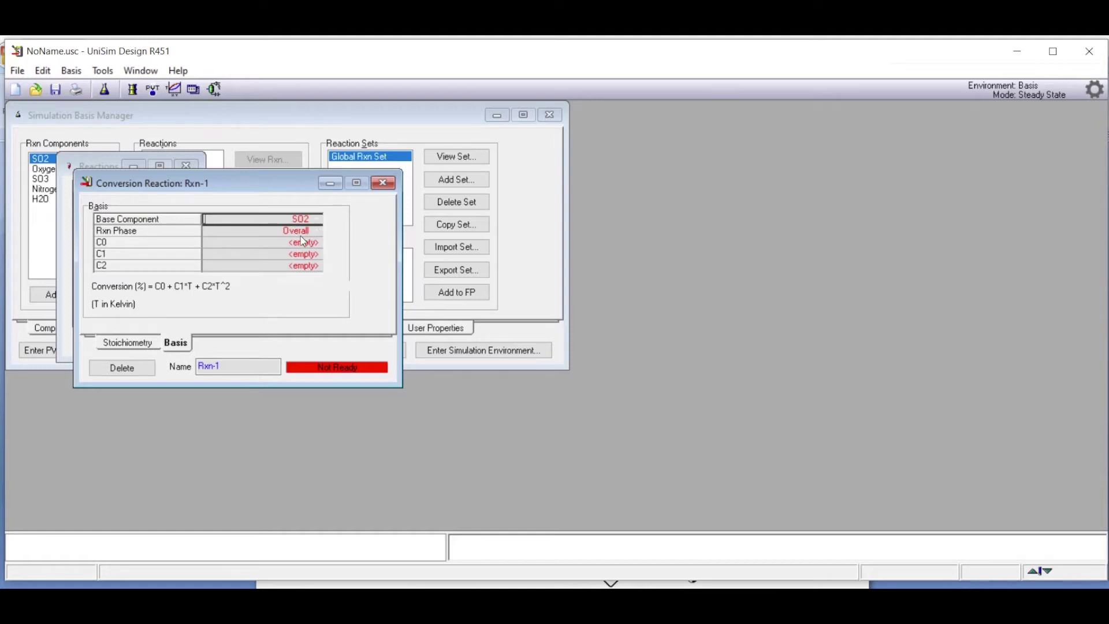
click(315, 245)
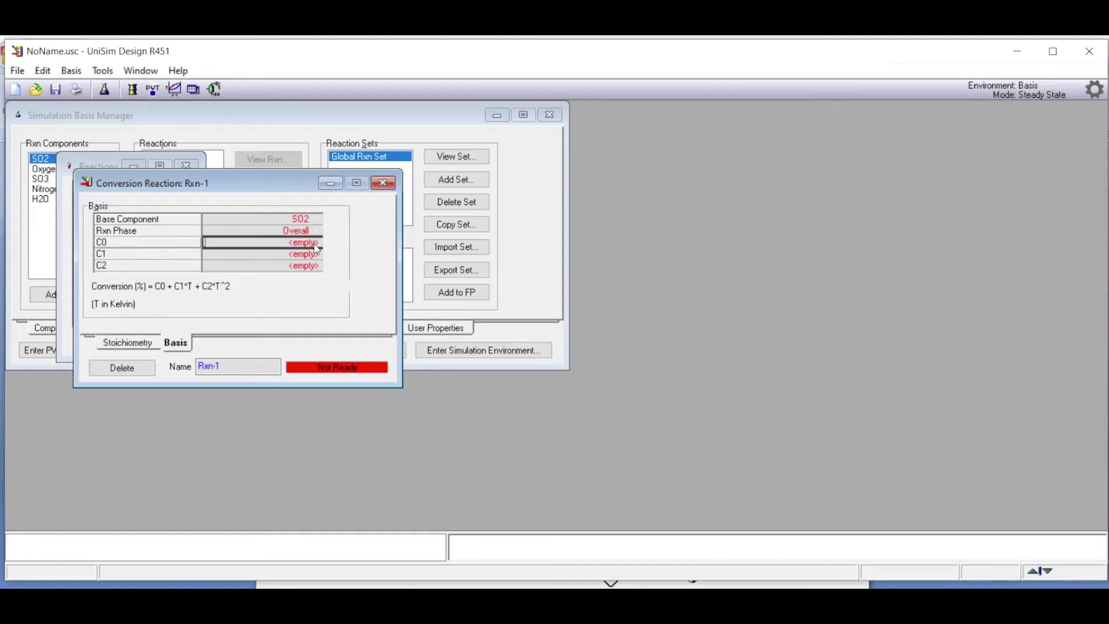
text(65)
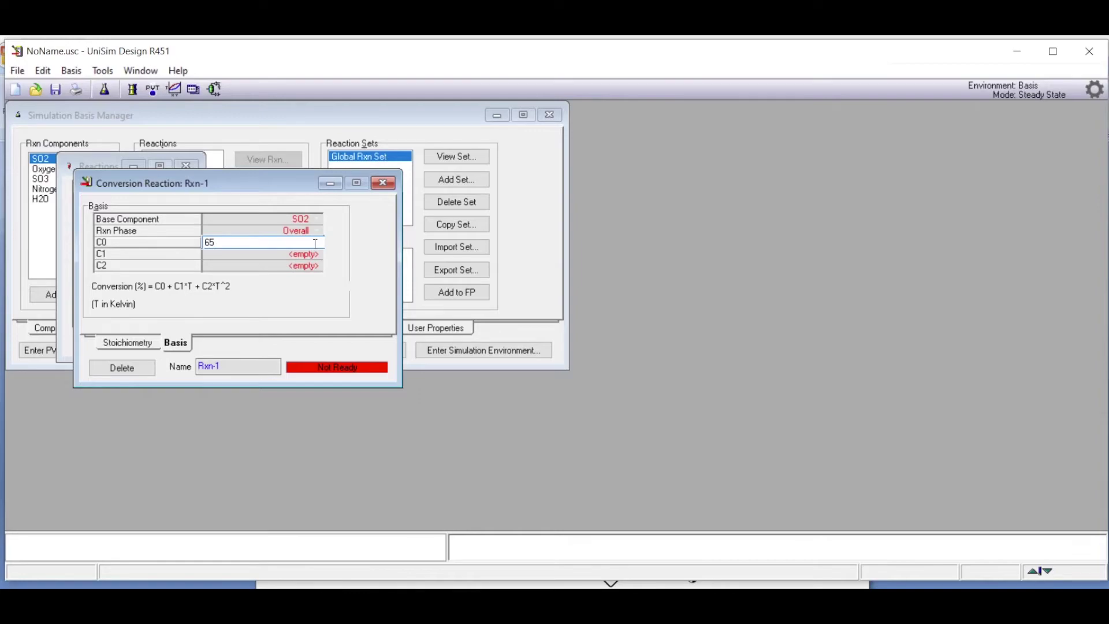
key(alt+Tab)
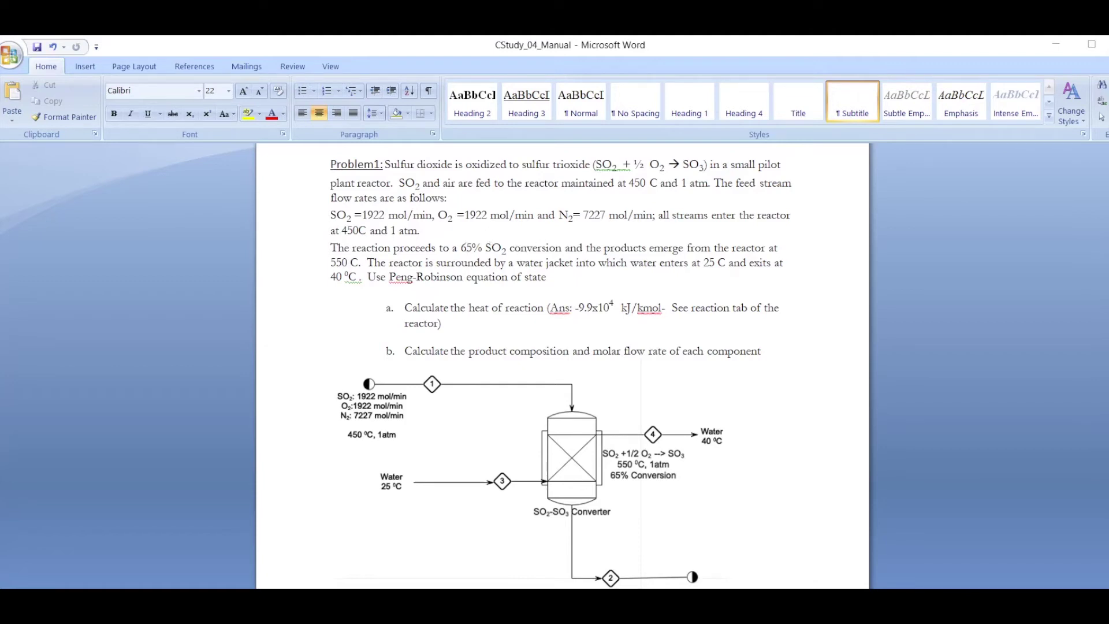
key(alt+Tab)
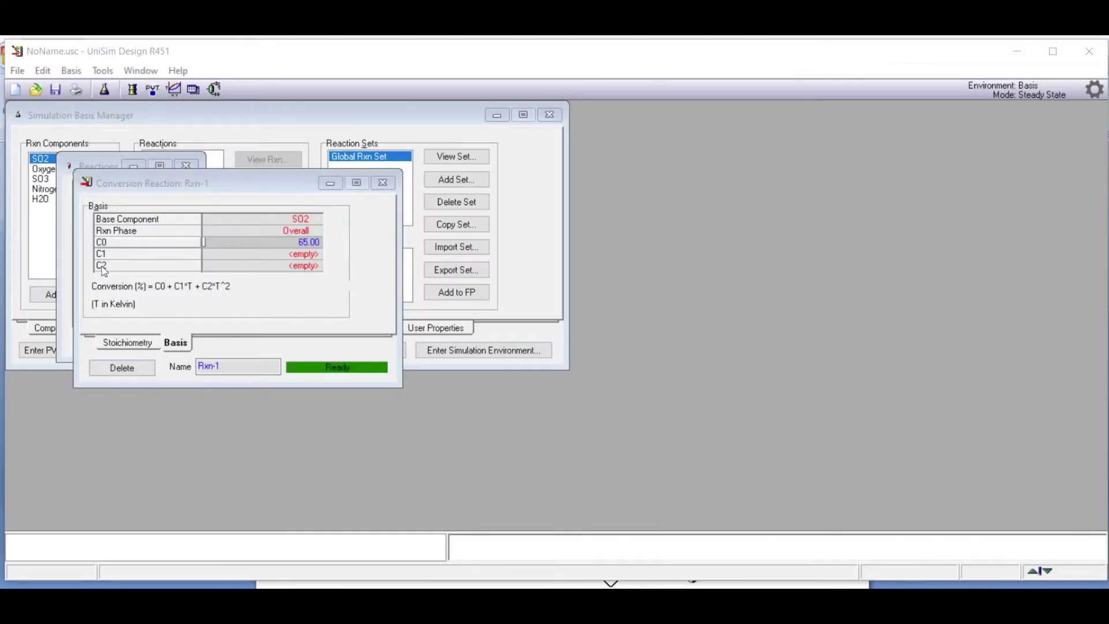
click(382, 184)
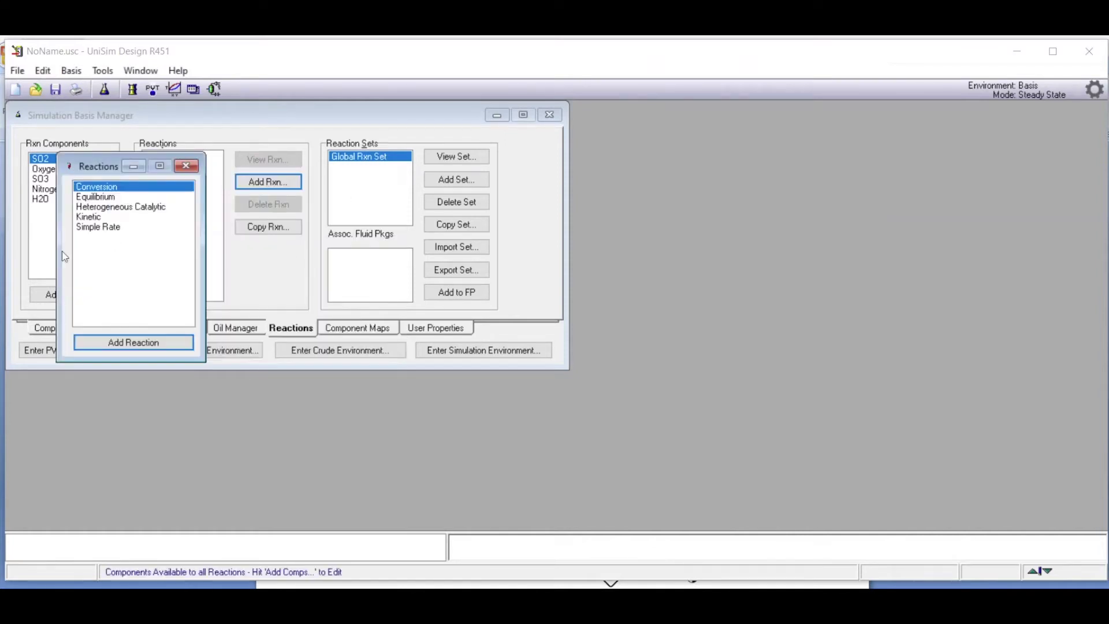
click(191, 166)
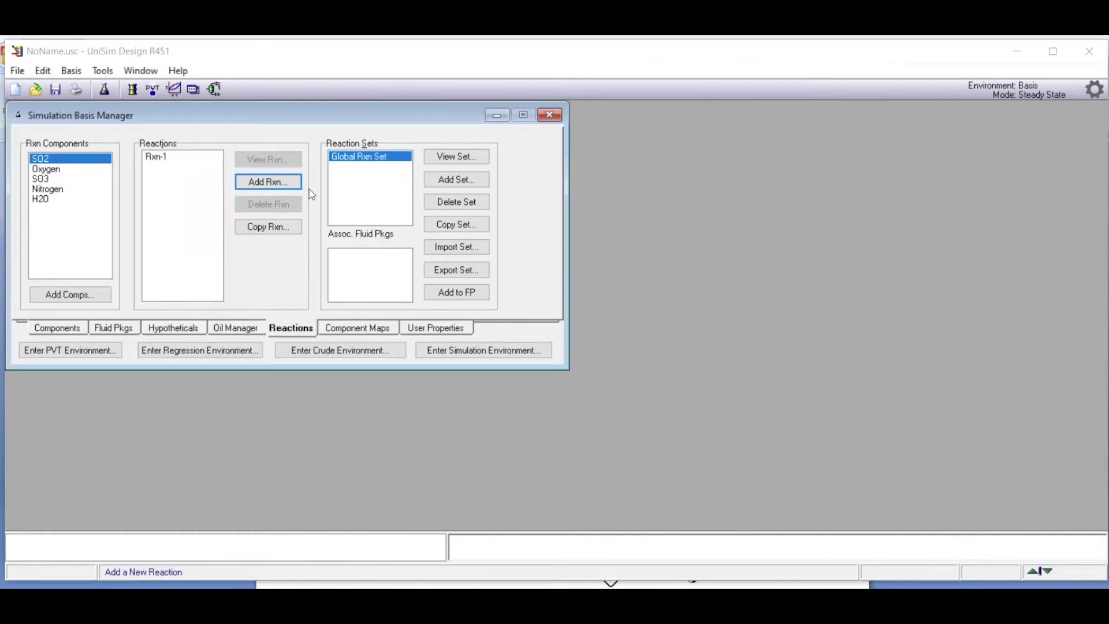
Add the Global Rxn Set to the Basis-1 fluid package
click(157, 156)
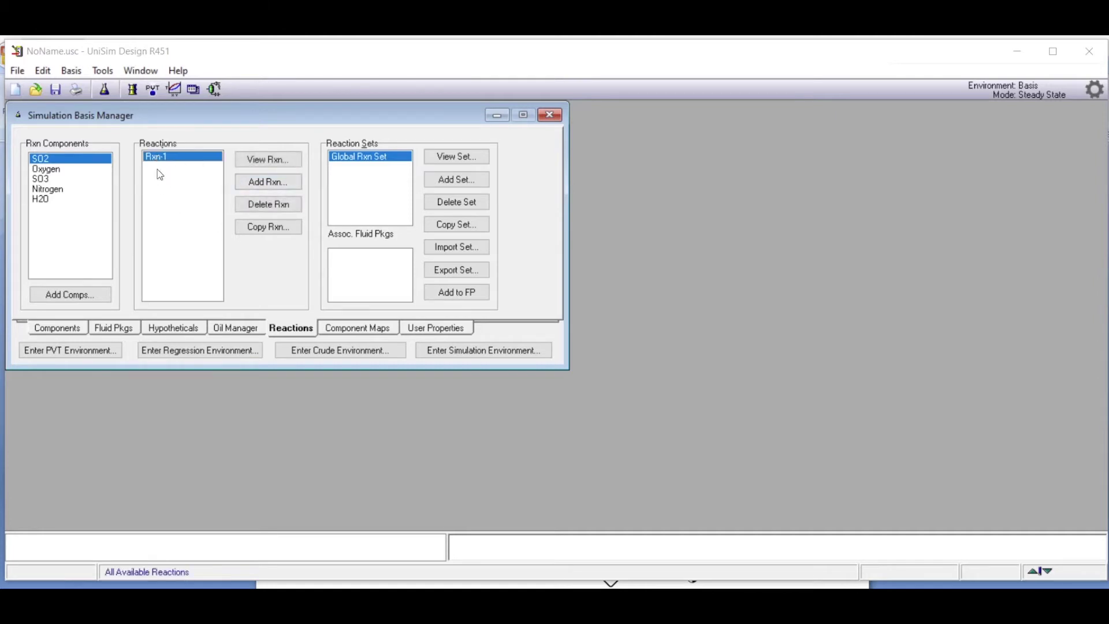
click(461, 296)
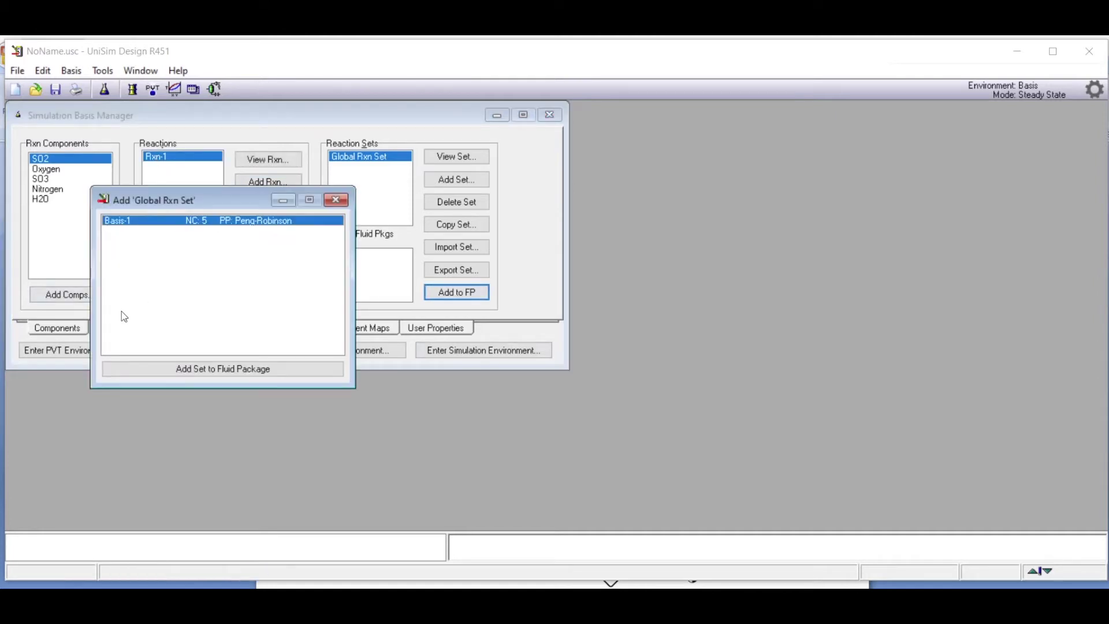
click(183, 369)
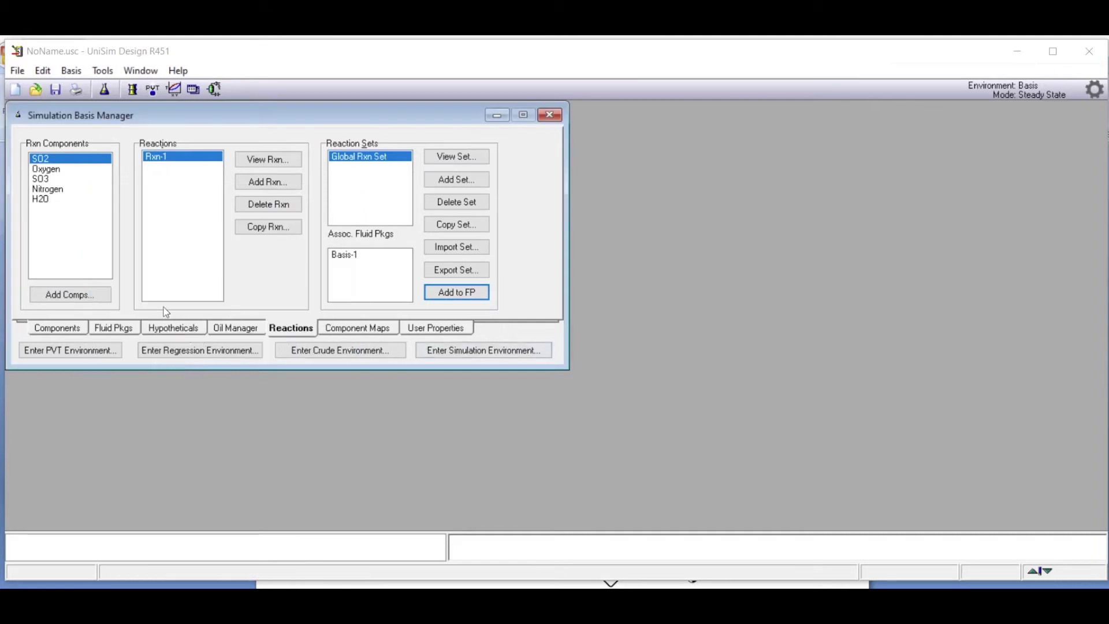
Enter the simulation environment and enlarge the flowsheet window to fill most of the workspace
click(485, 350)
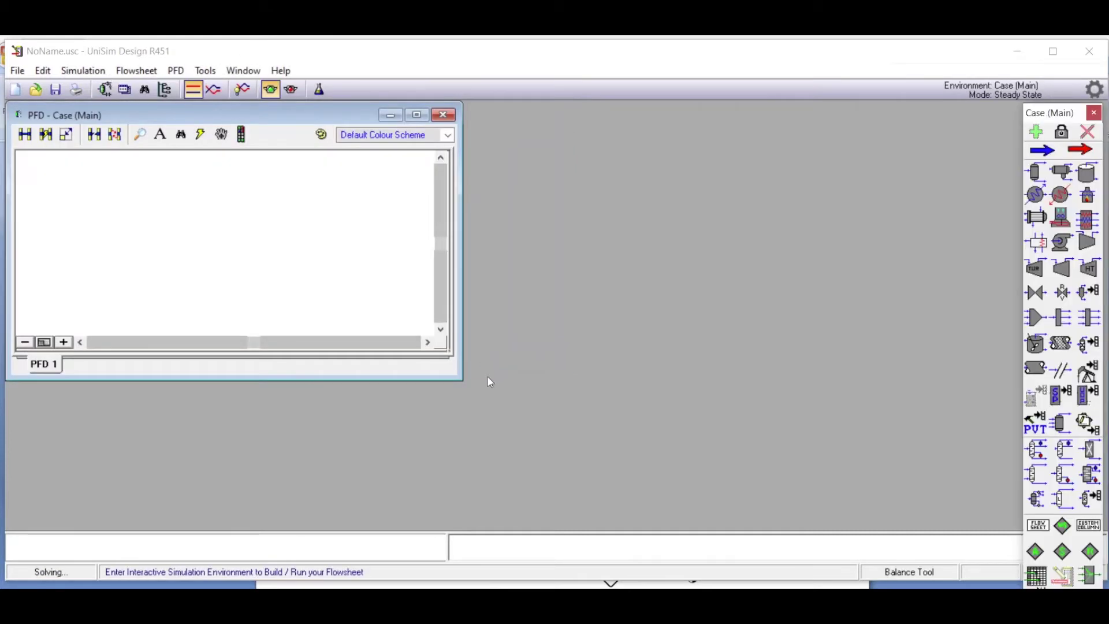
drag(462, 380, 996, 529)
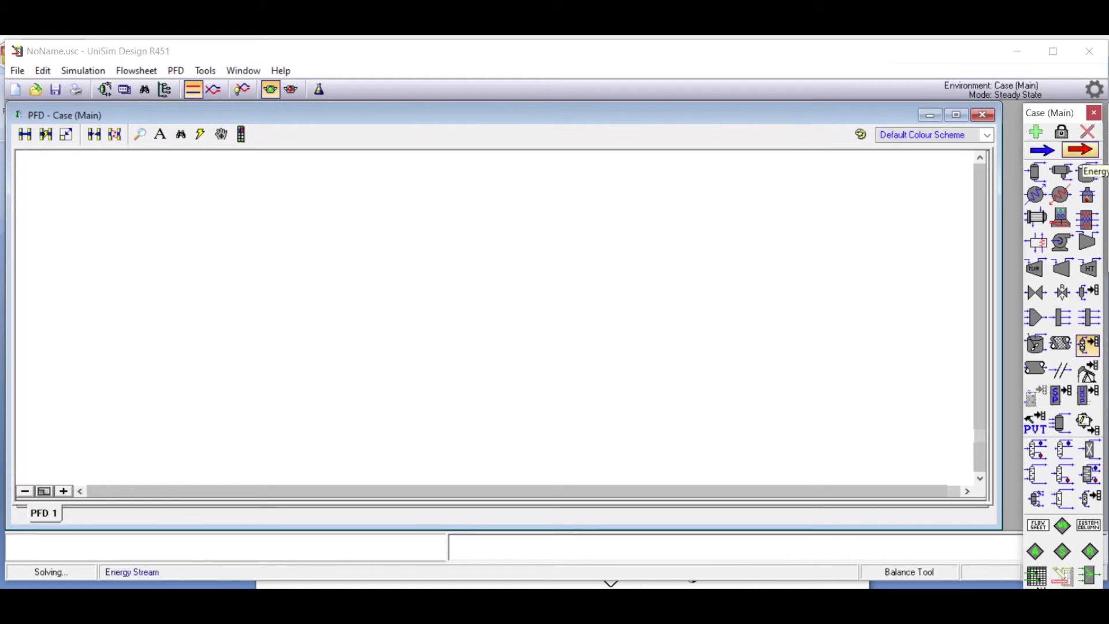
Place a conversion reactor on the empty flowsheet and open its properties
click(1088, 345)
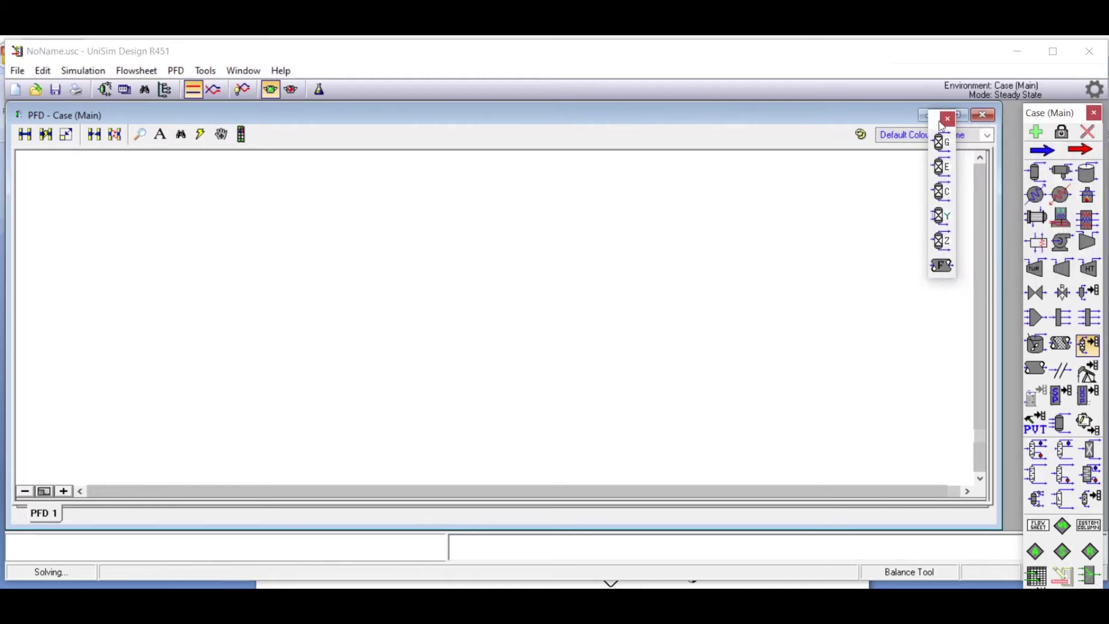
click(944, 195)
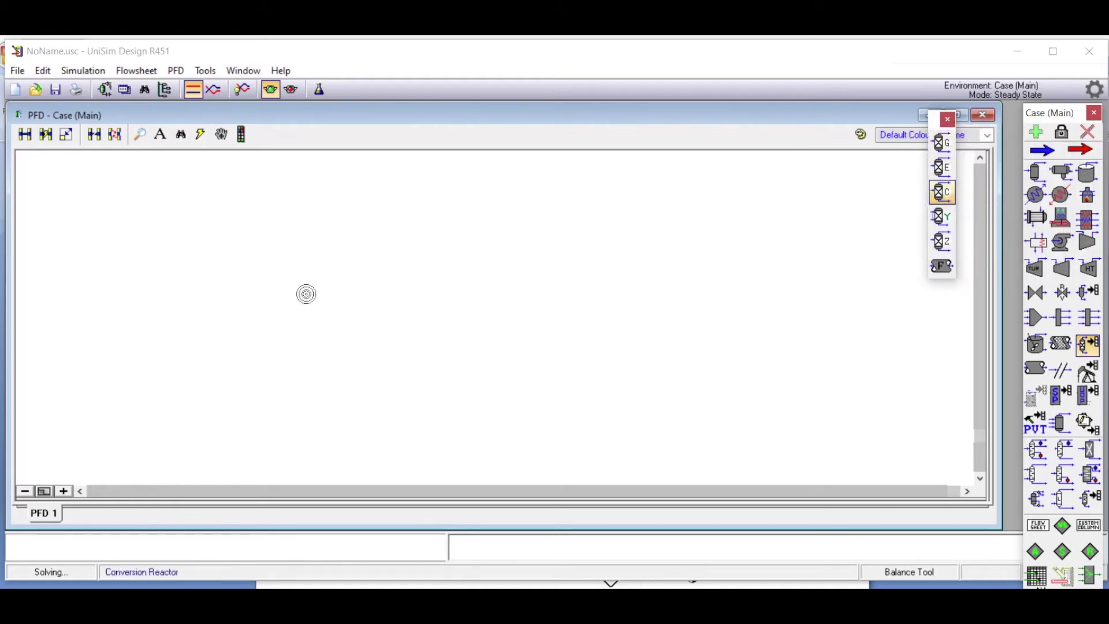
click(284, 305)
double_click(295, 276)
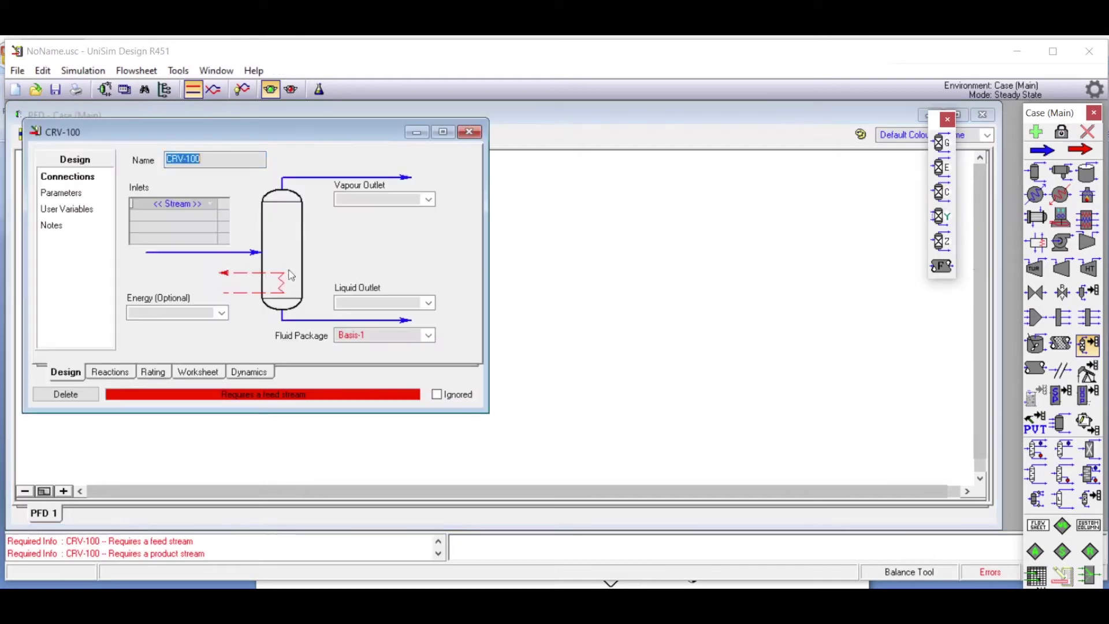
Check the Word process diagram and connect the reactor with inlet 1, vapour outlet 2, liquid outlet Liq and energy stream Q_Reactor
key(alt+Tab)
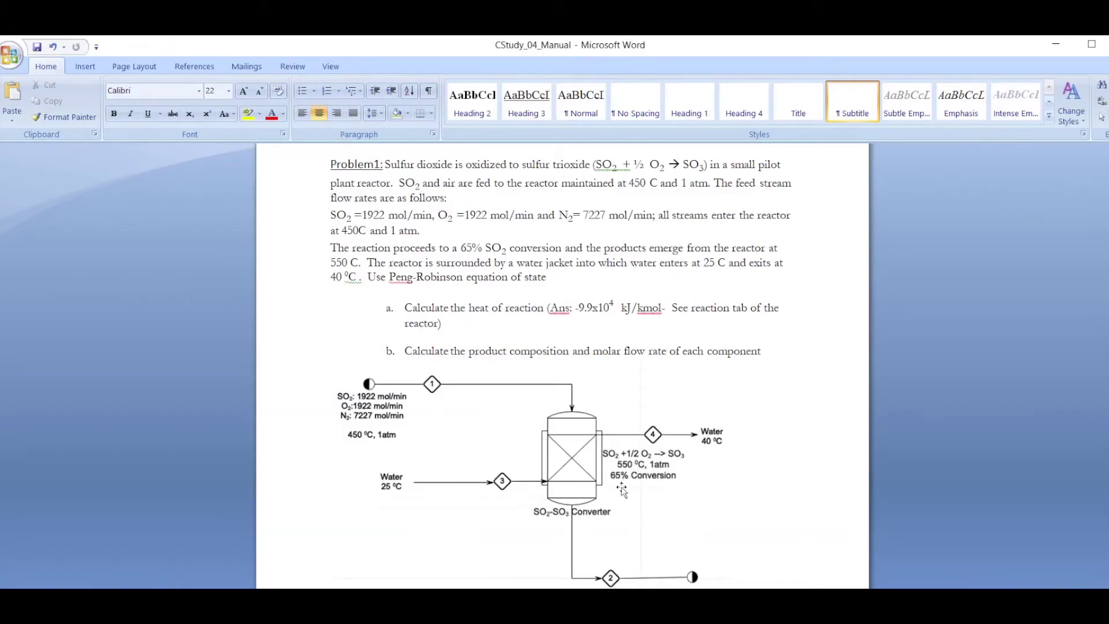
key(alt+Tab)
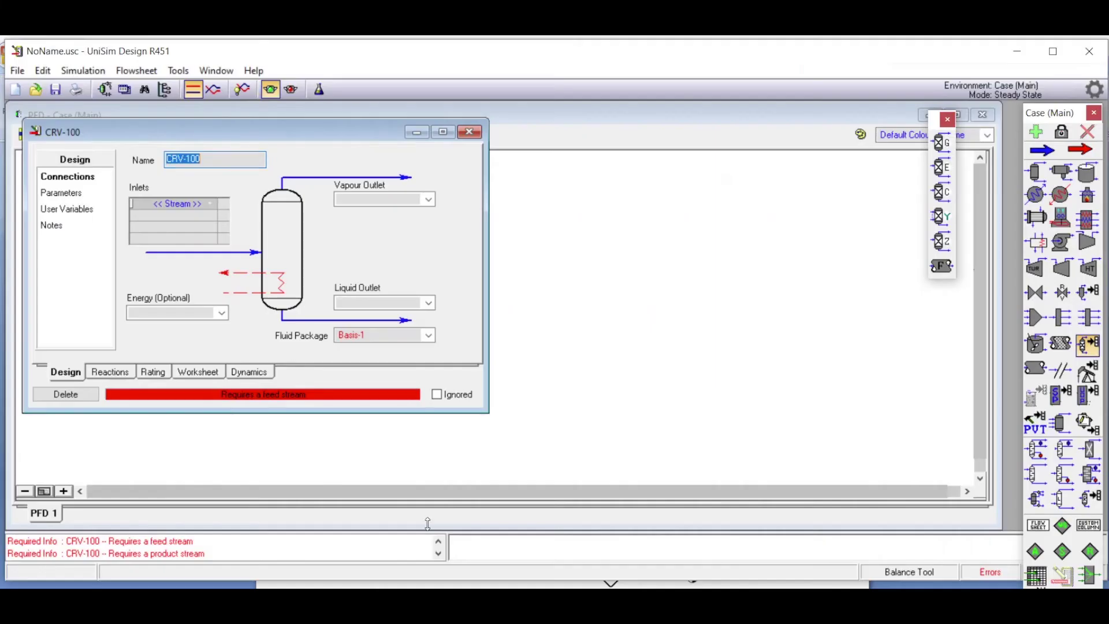
click(177, 203)
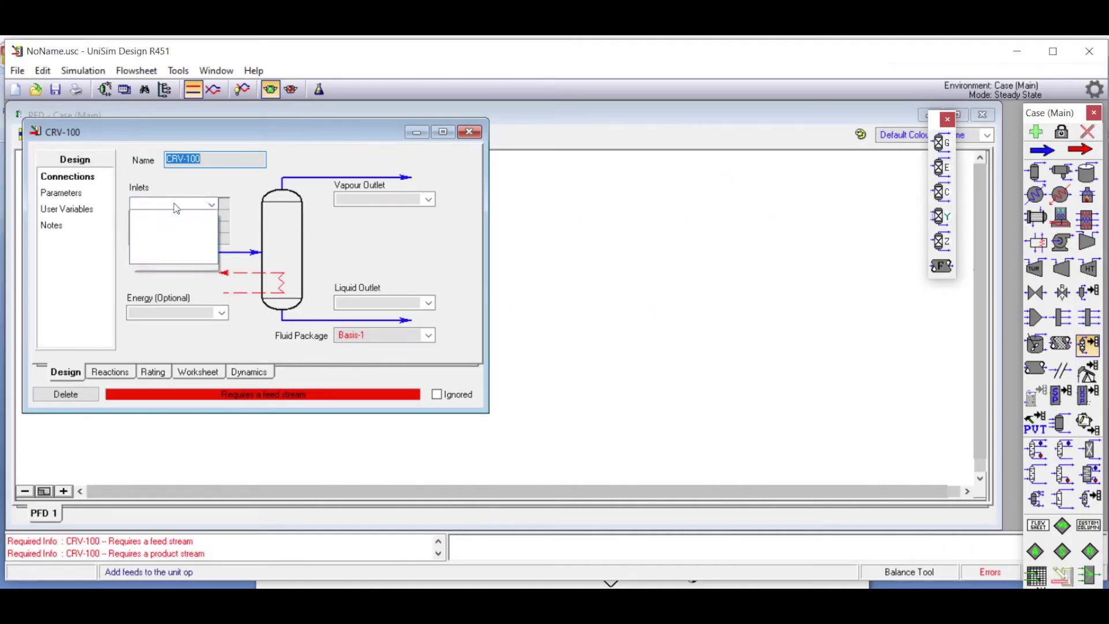
text(1)
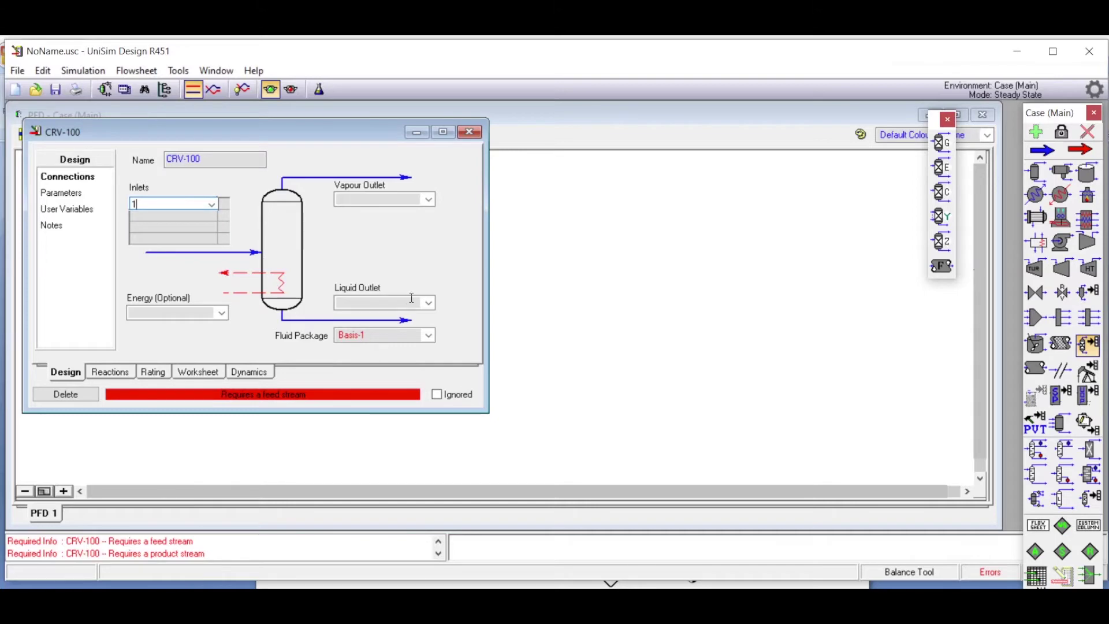
click(363, 197)
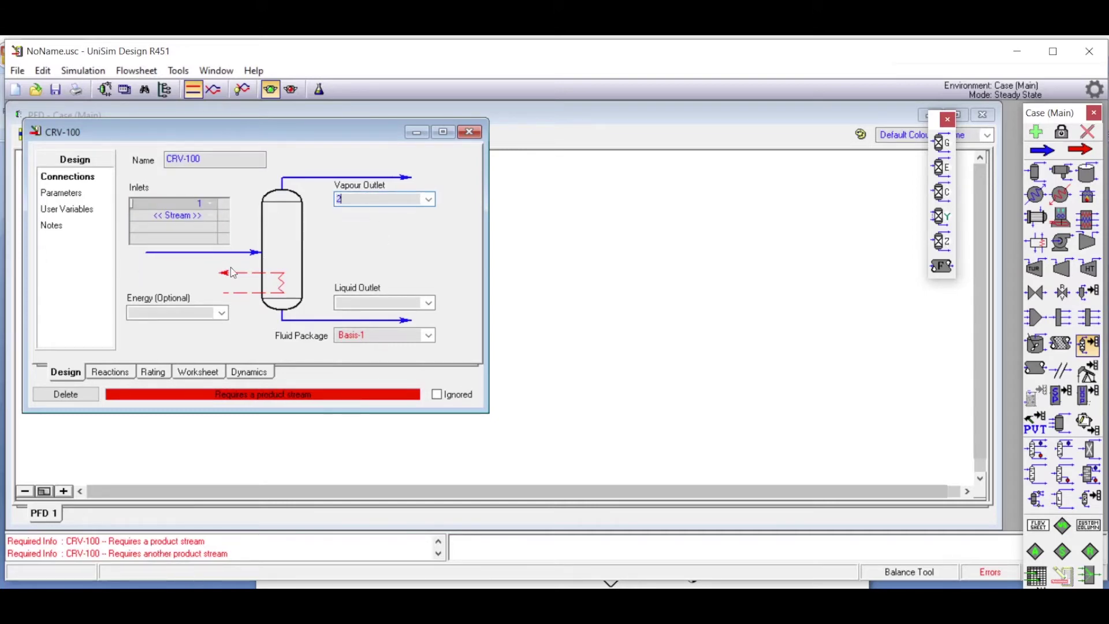
click(403, 303)
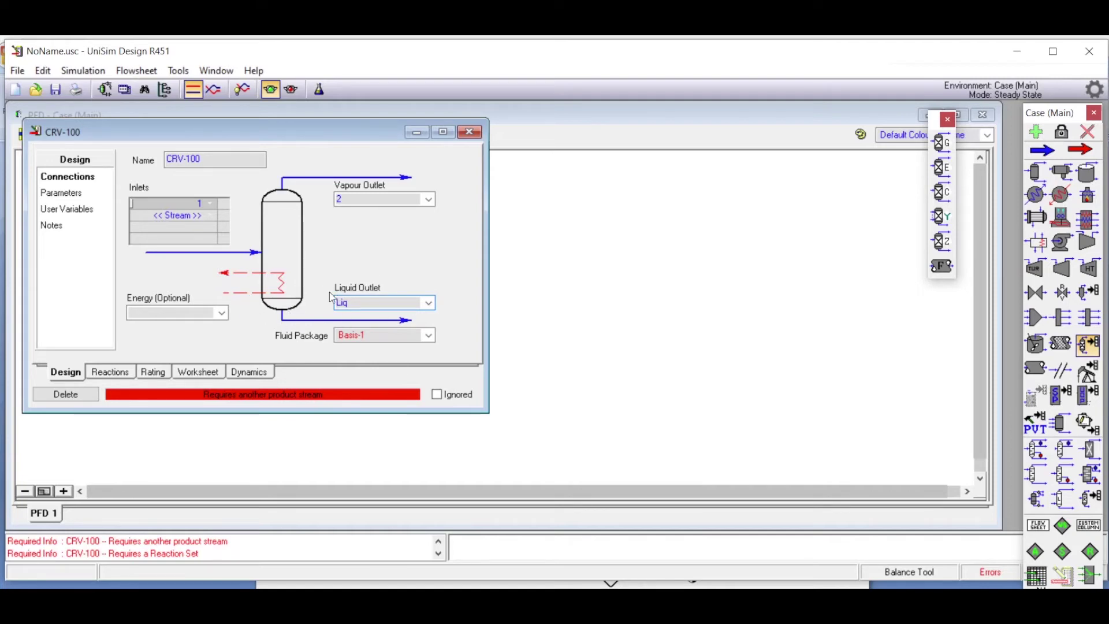
click(184, 312)
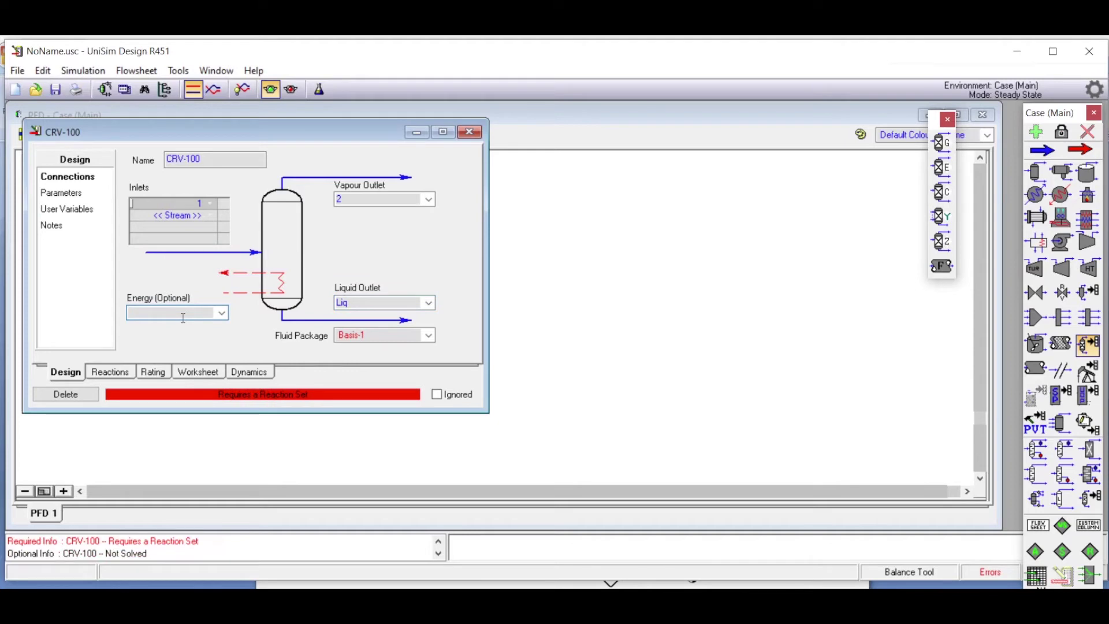
text(Q_Reactor)
Assign the Global Rxn Set to the conversion reactor and close its properties
click(123, 376)
click(281, 180)
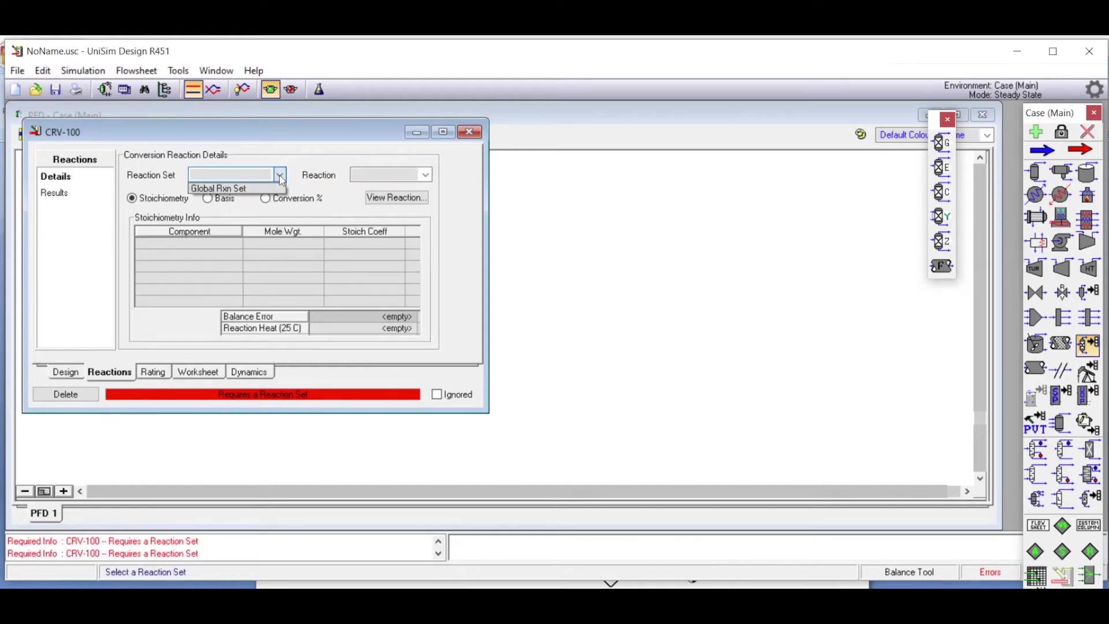
click(231, 192)
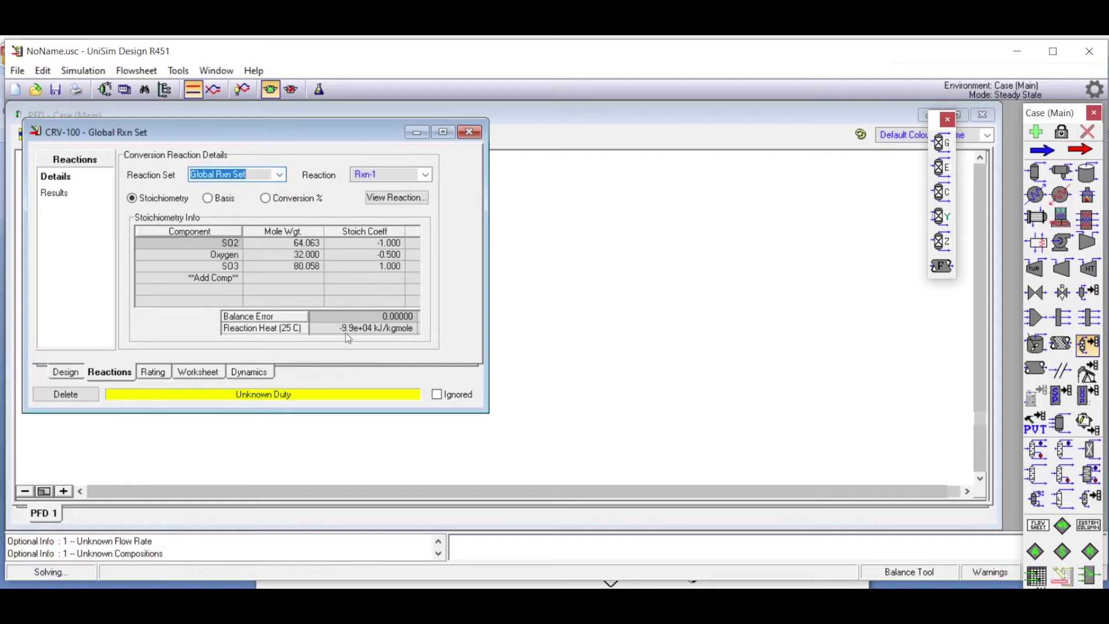
click(471, 134)
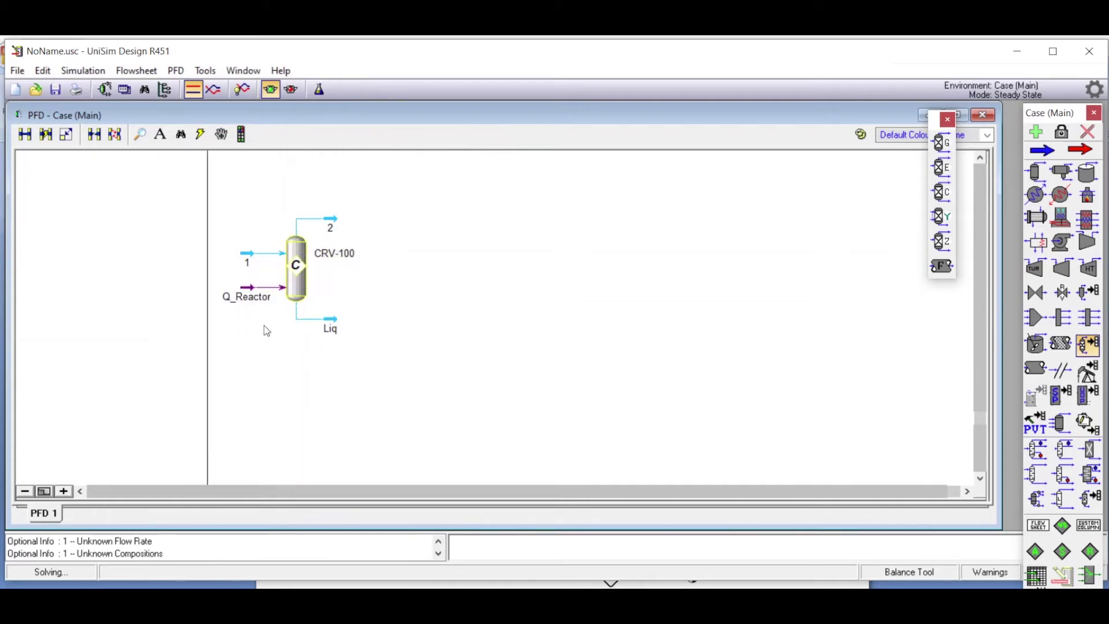
Place a cooler below the reactor on the flowsheet and open its properties
click(1035, 194)
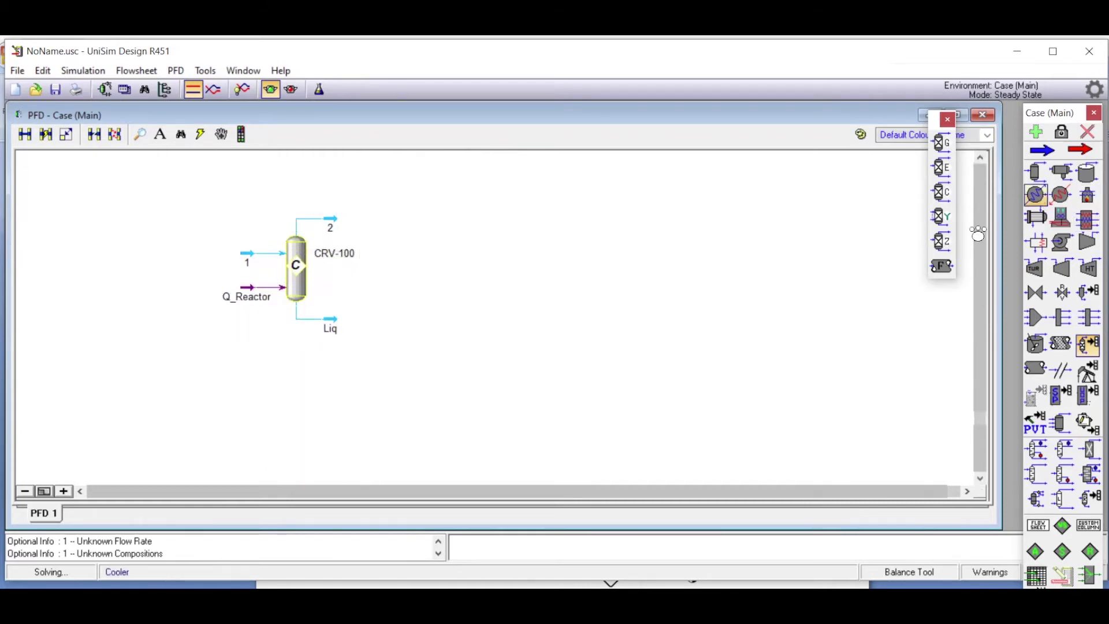
click(222, 366)
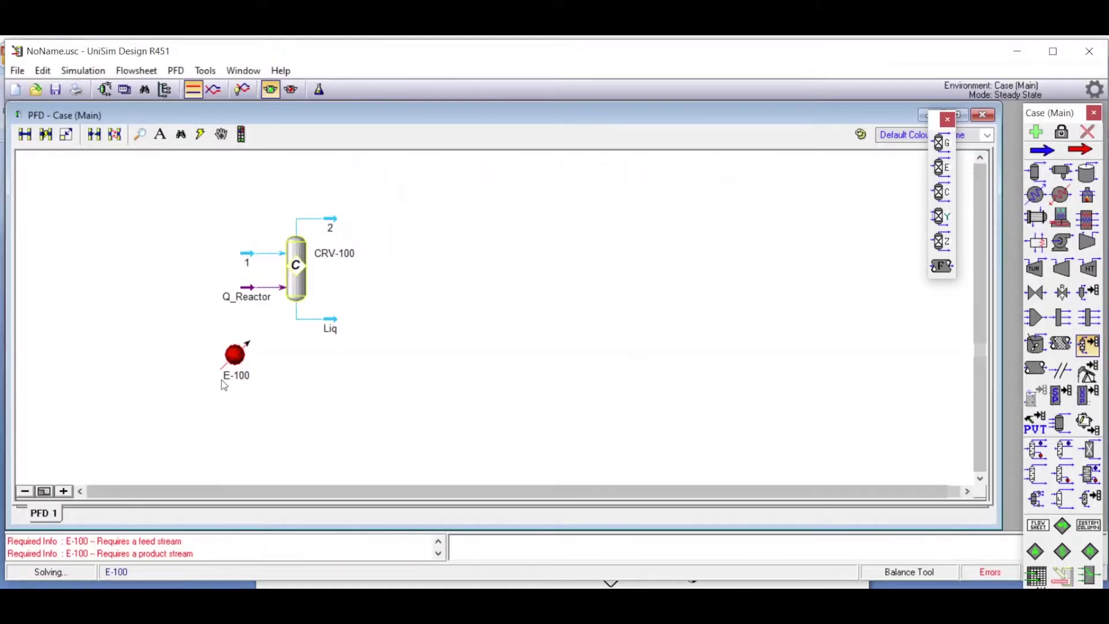
double_click(235, 354)
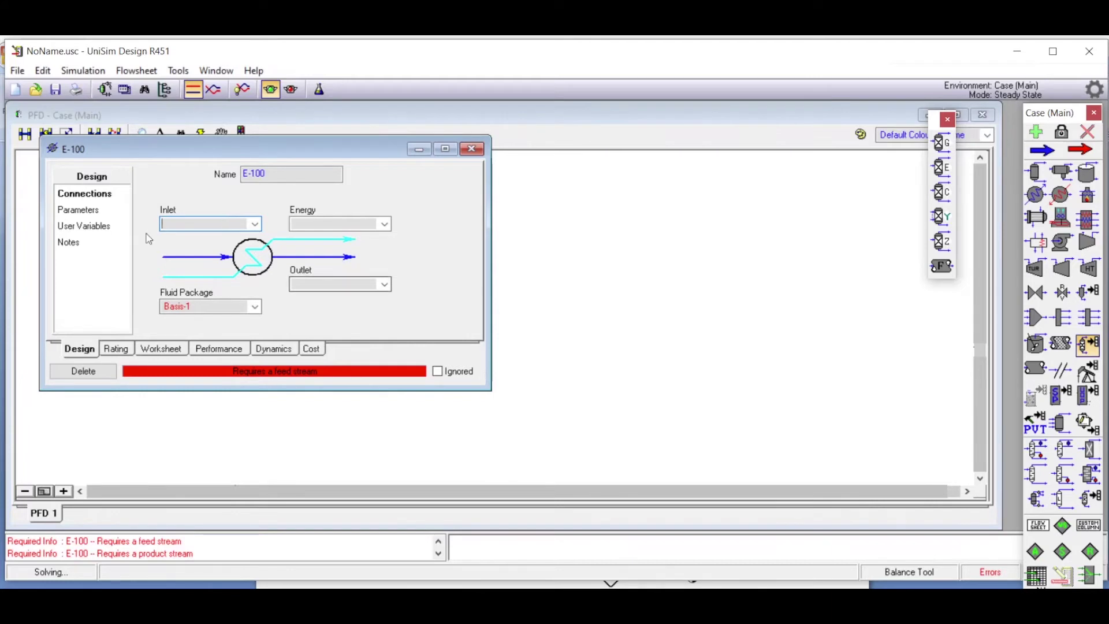
Connect the cooler with inlet stream 3, outlet stream 4 and the existing energy stream Q_Reactor
text(3)
click(328, 282)
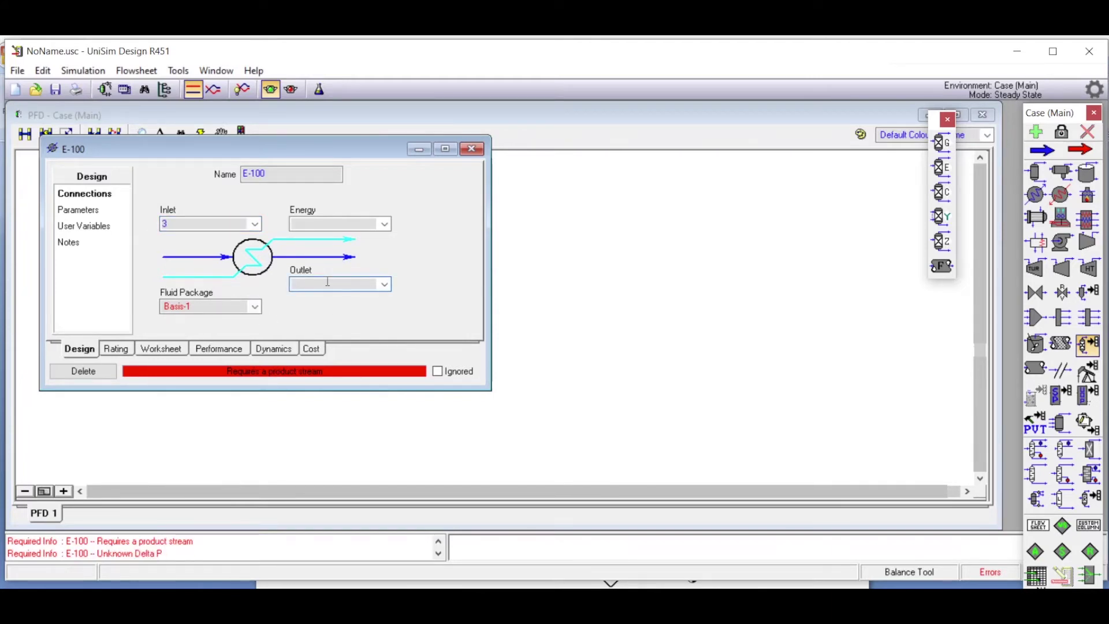
text(4)
click(335, 222)
click(384, 225)
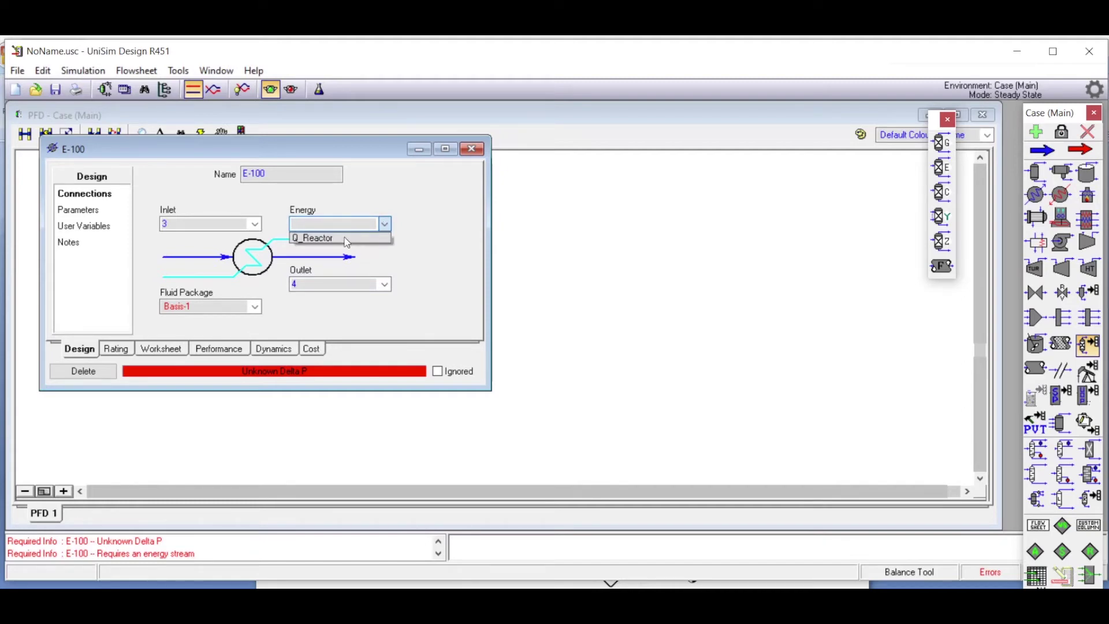
click(384, 224)
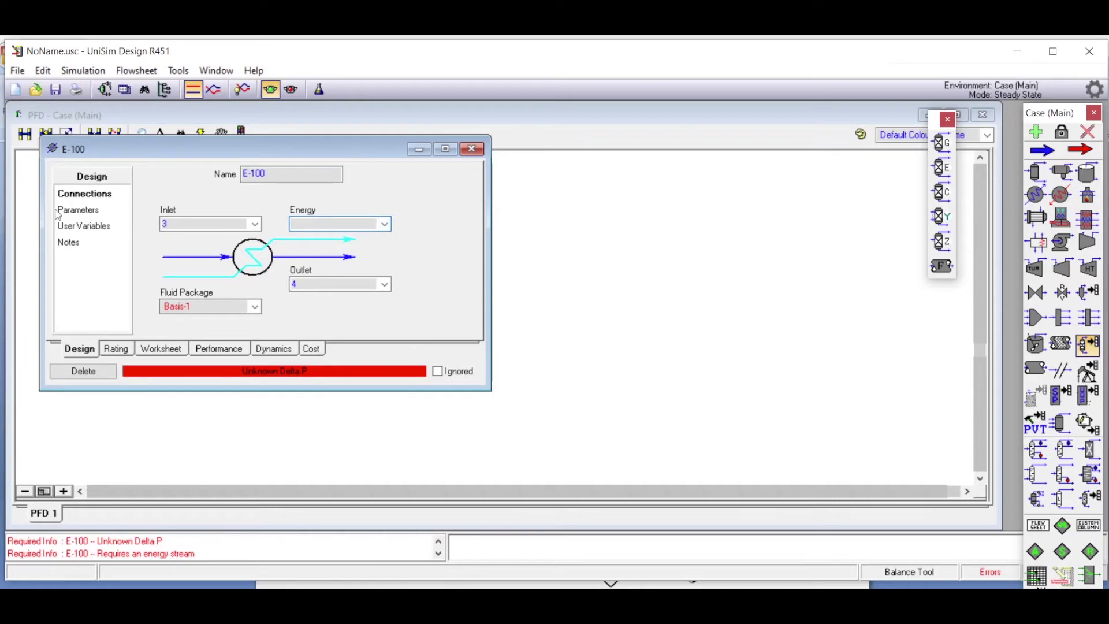
click(385, 224)
click(318, 248)
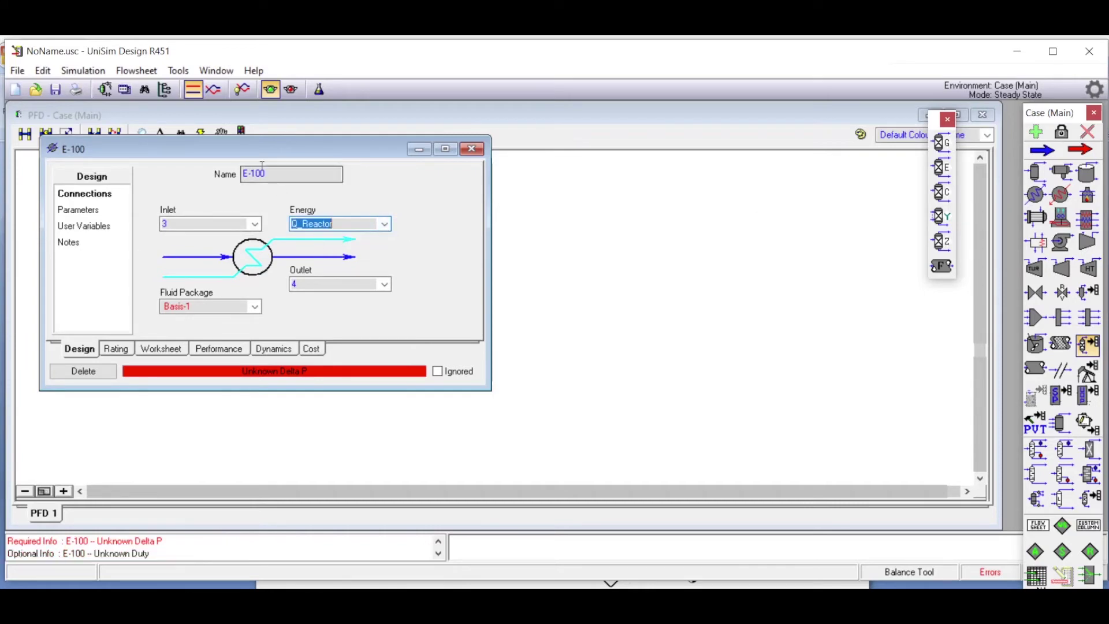
Set the cooler's Delta P to 0 kPa and close its properties
drag(285, 151, 730, 183)
click(525, 237)
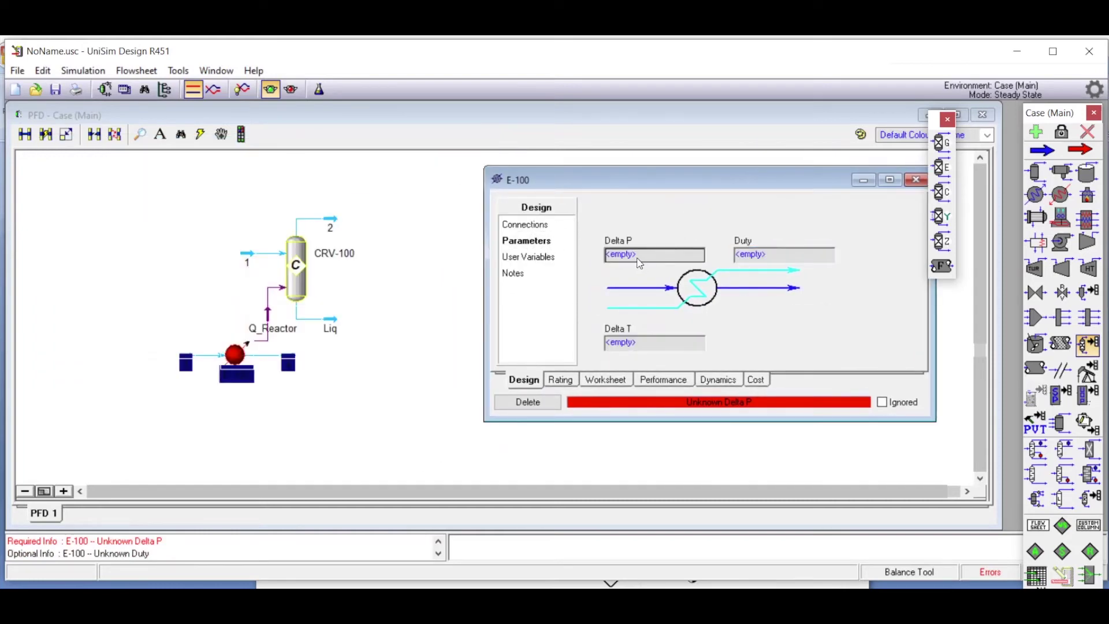
click(639, 260)
text(0)
key(Return)
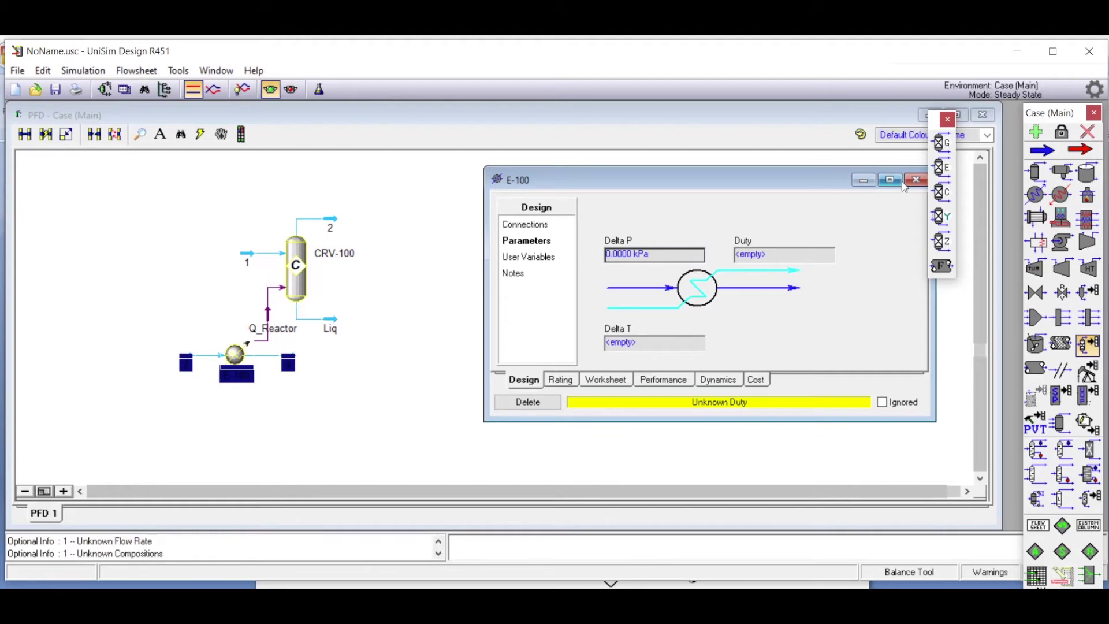
click(913, 180)
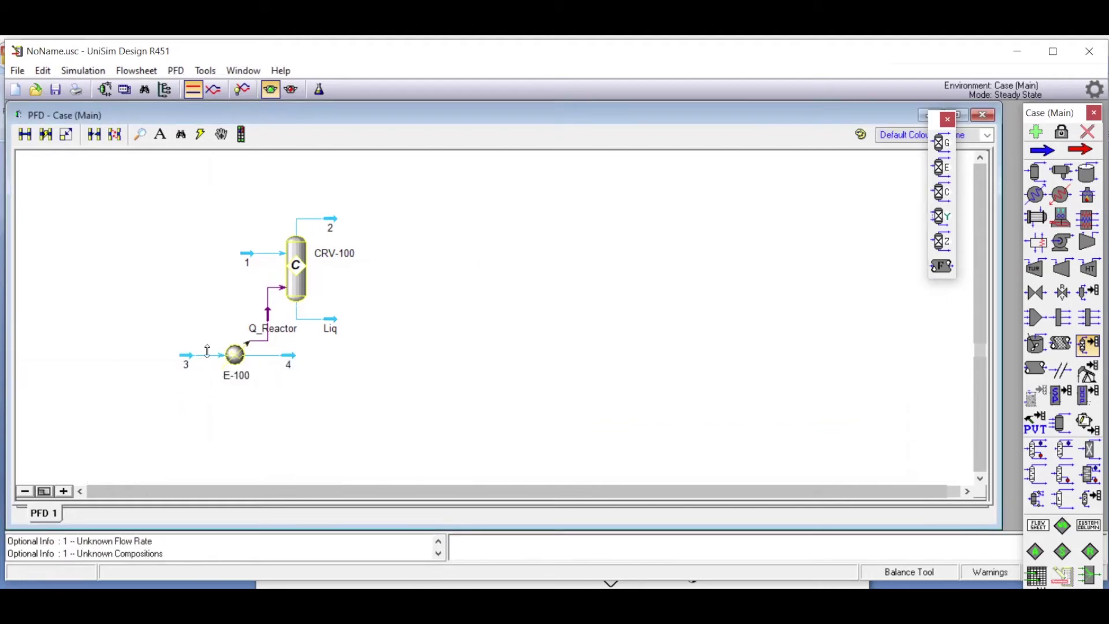
Open the stream compositions in the Workbook and switch stream 1's composition input to the Mole Flows basis
mouse_move(183, 360)
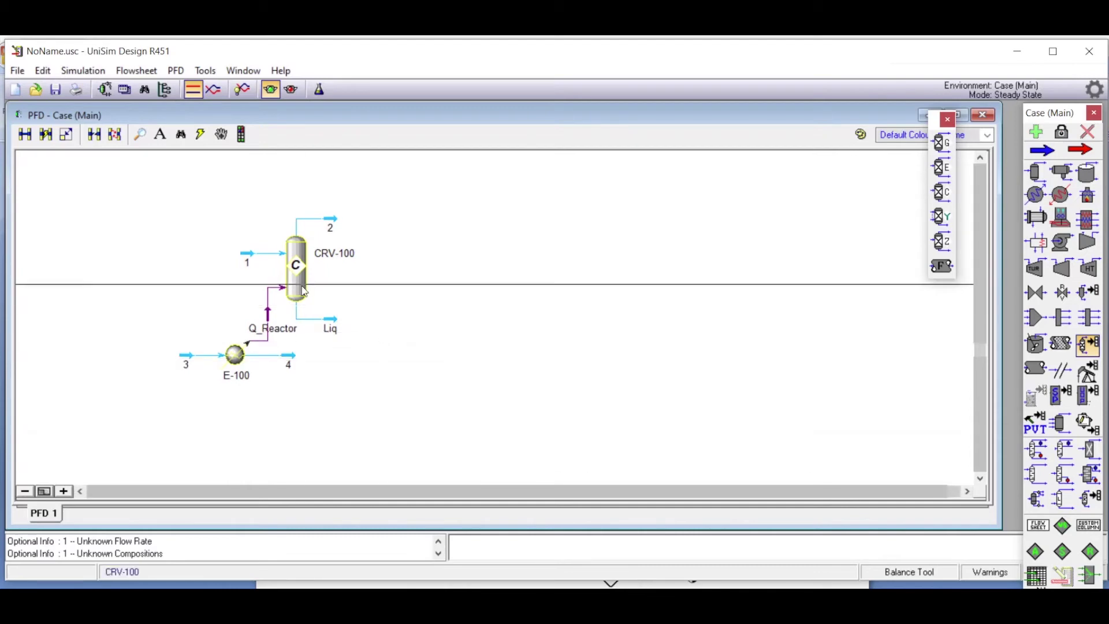
click(124, 90)
drag(312, 168, 667, 156)
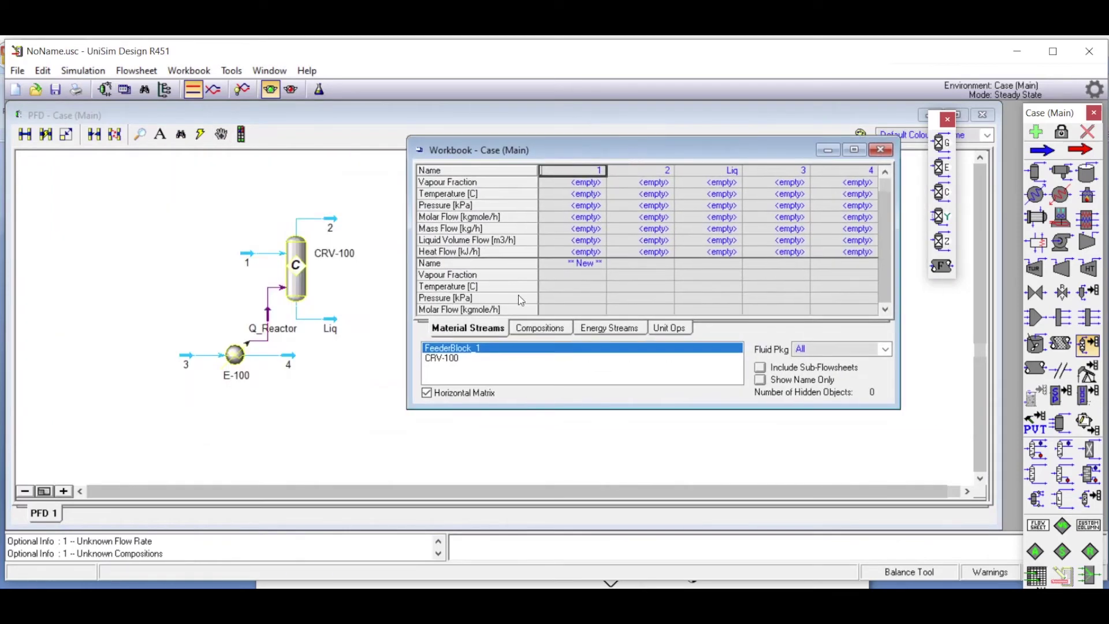
click(538, 328)
click(588, 185)
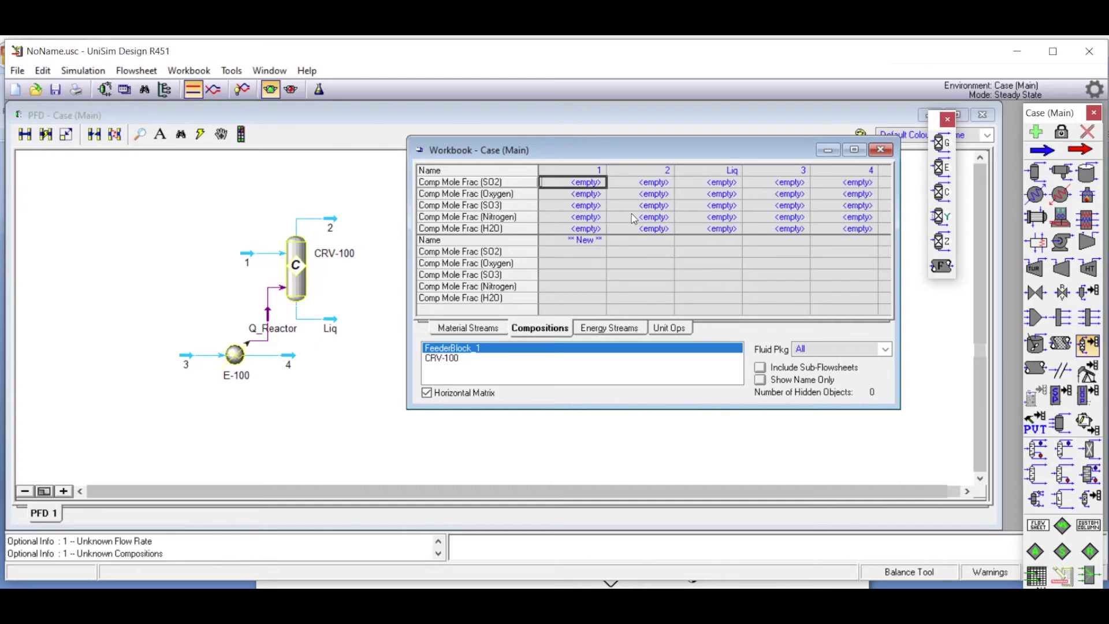
text(1922)
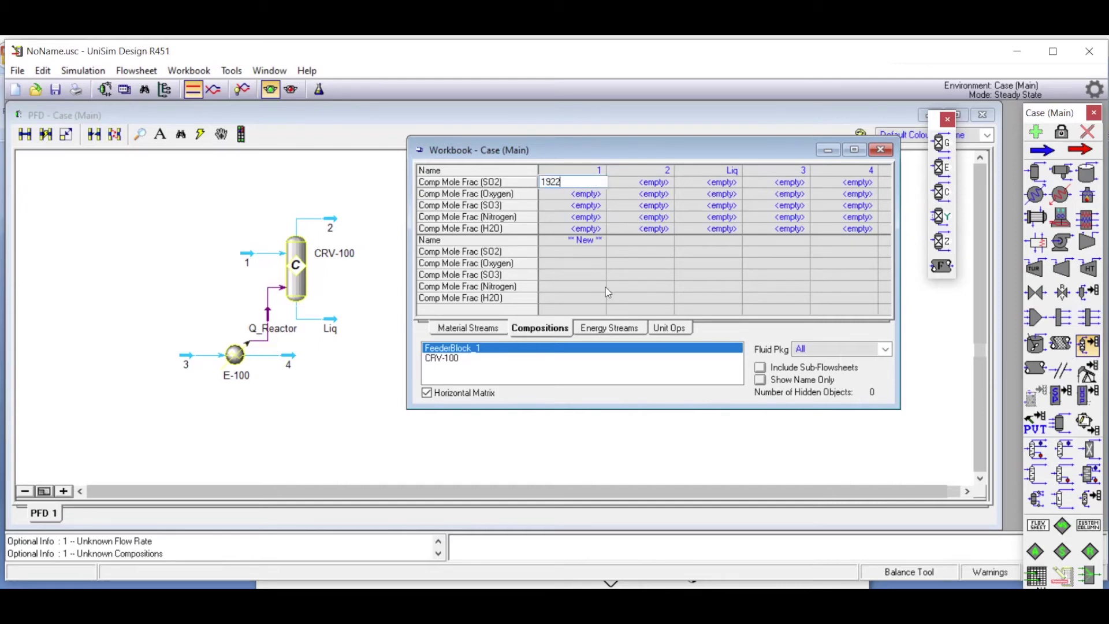
key(Return)
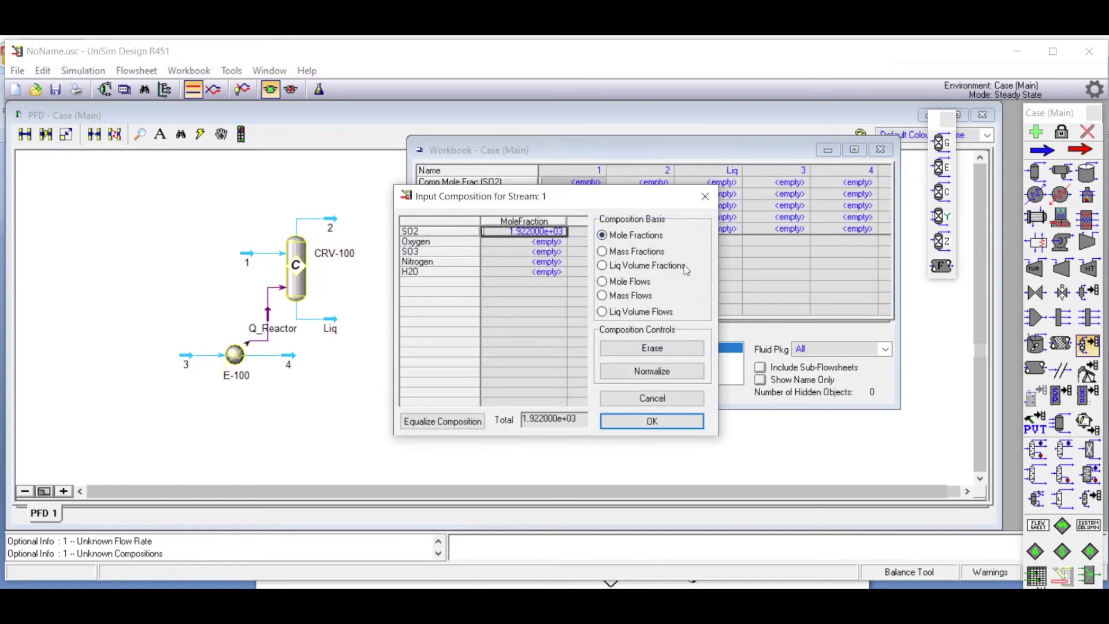
click(613, 283)
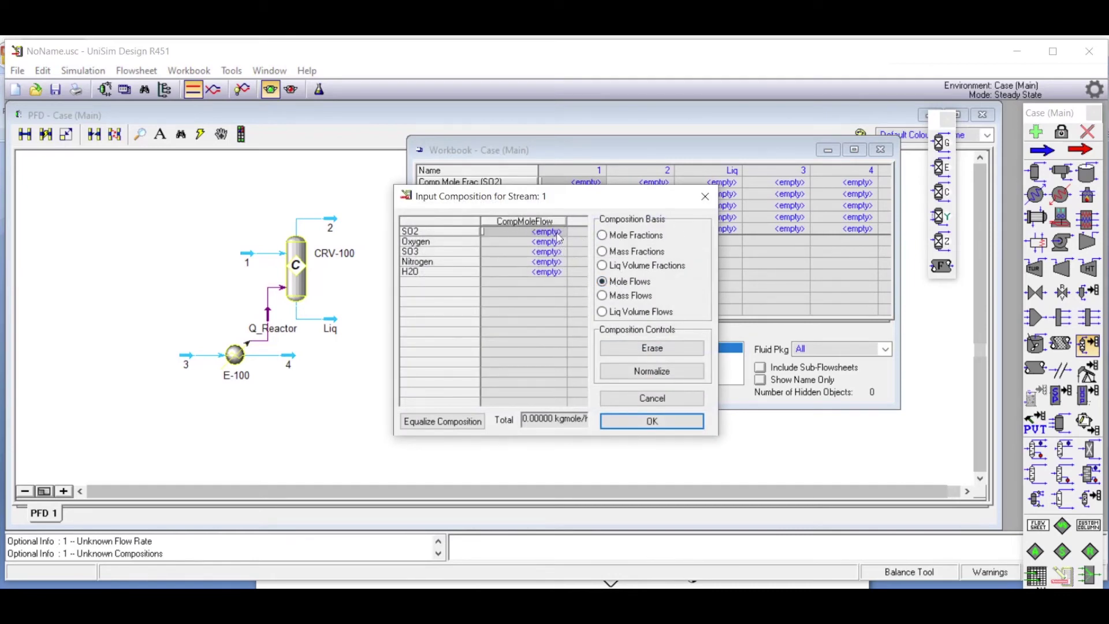
Set the SO2 mole flow of stream 1 to 1922 gmole/min
text(1922)
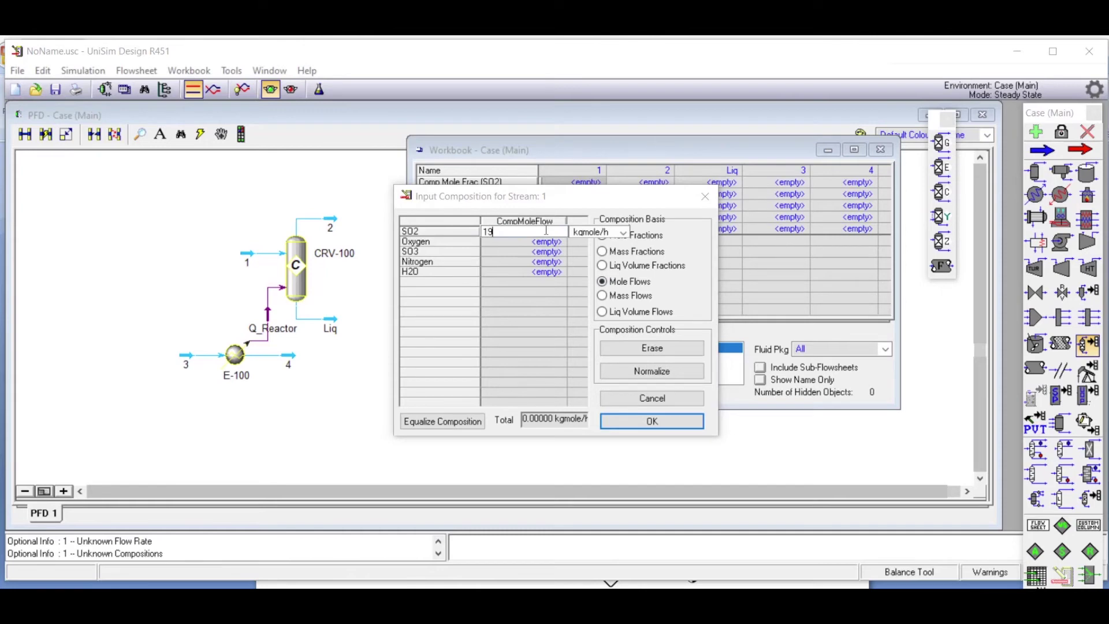
click(624, 233)
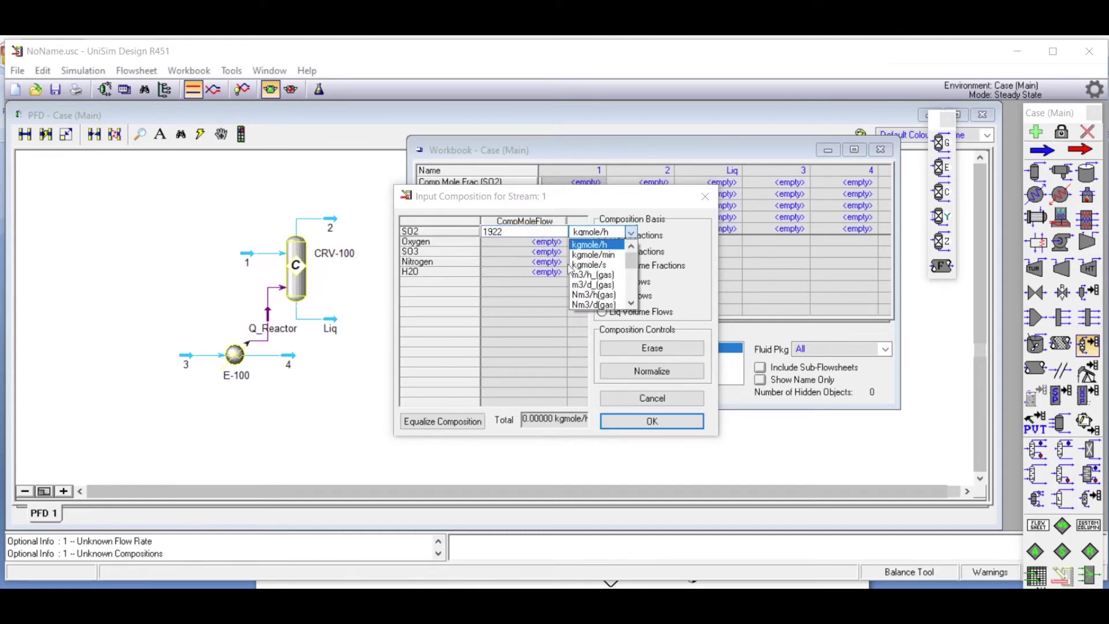
click(631, 303)
click(631, 303)
click(631, 303)
click(631, 305)
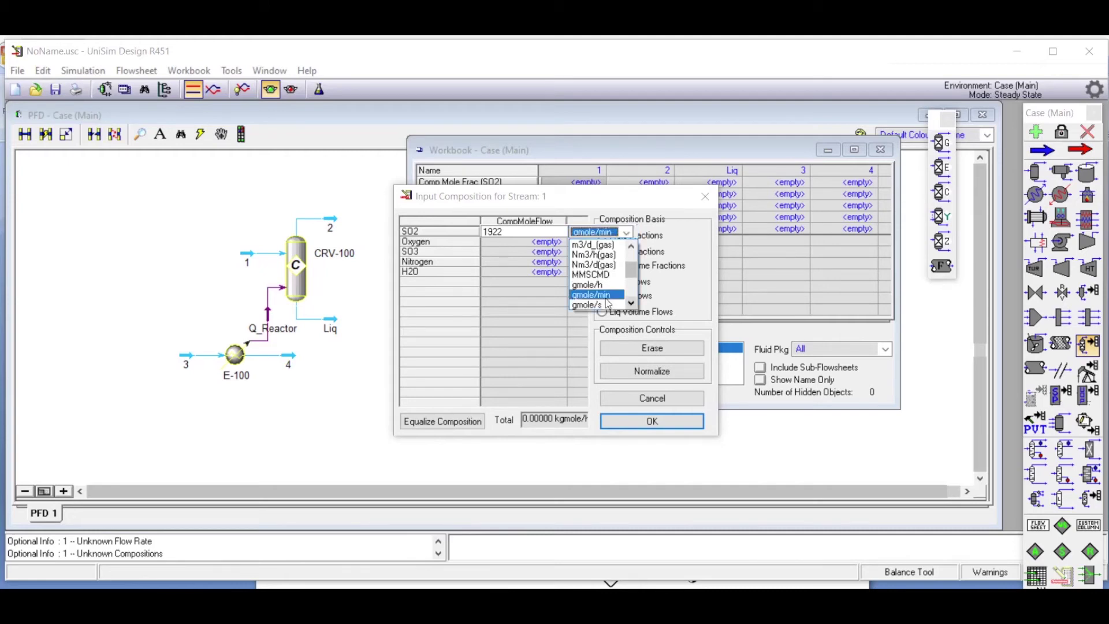
click(592, 294)
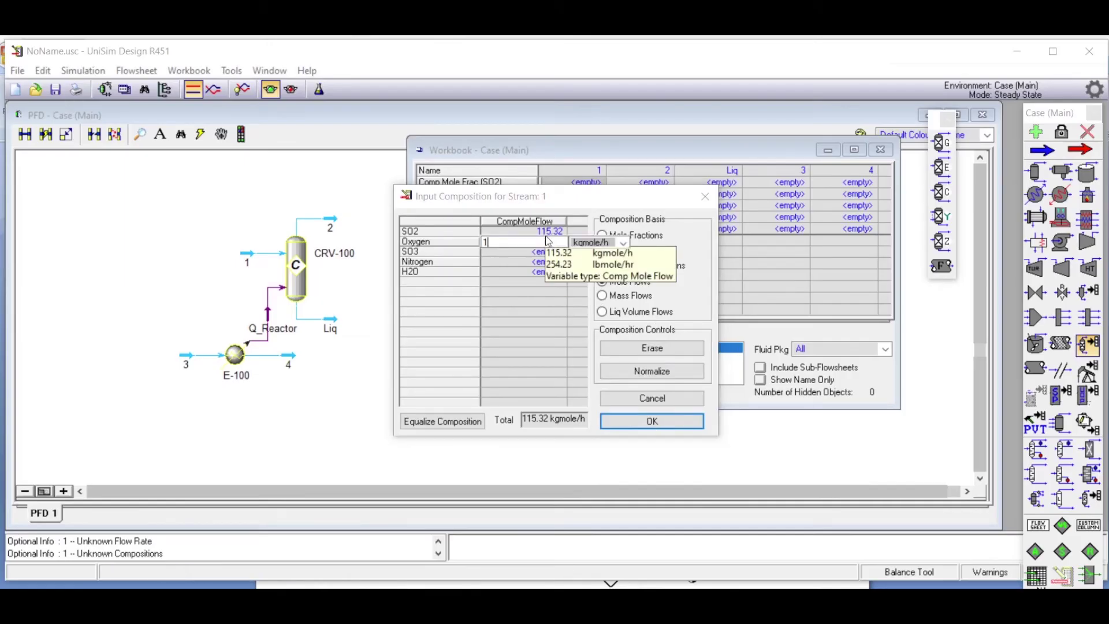
Set the oxygen mole flow of stream 1 to 1922 gmole/min
text(1922)
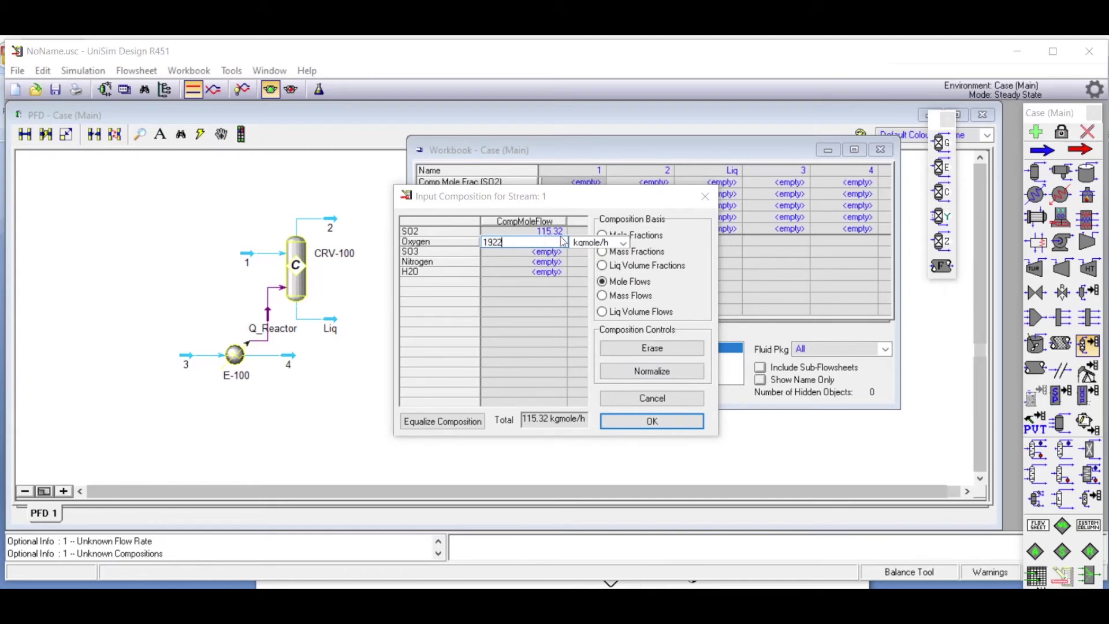
click(625, 247)
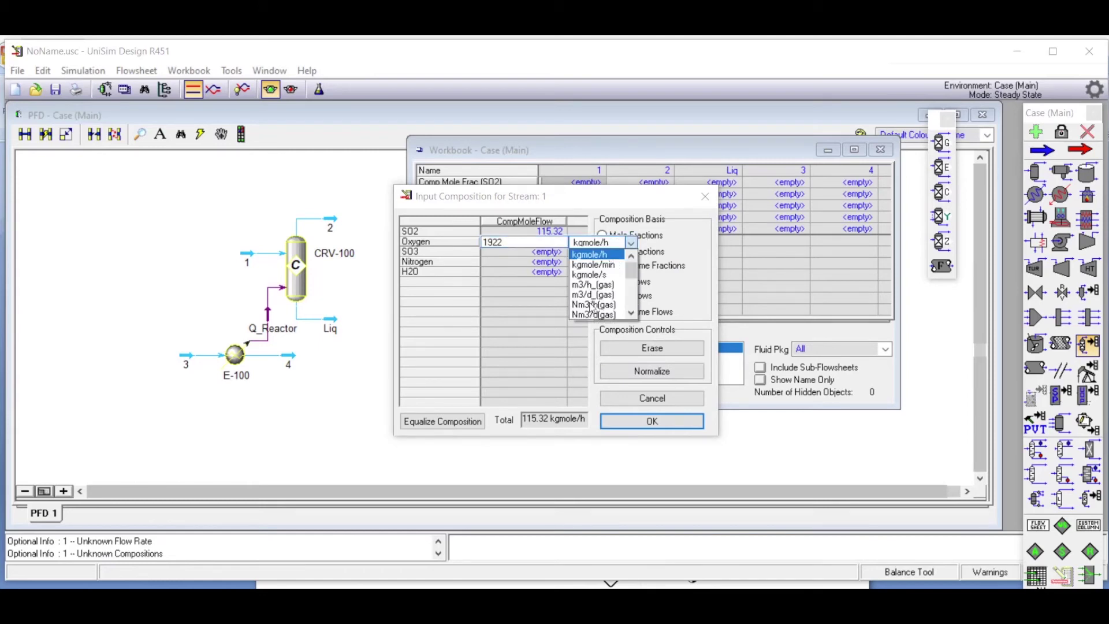
click(631, 314)
click(631, 314)
click(630, 315)
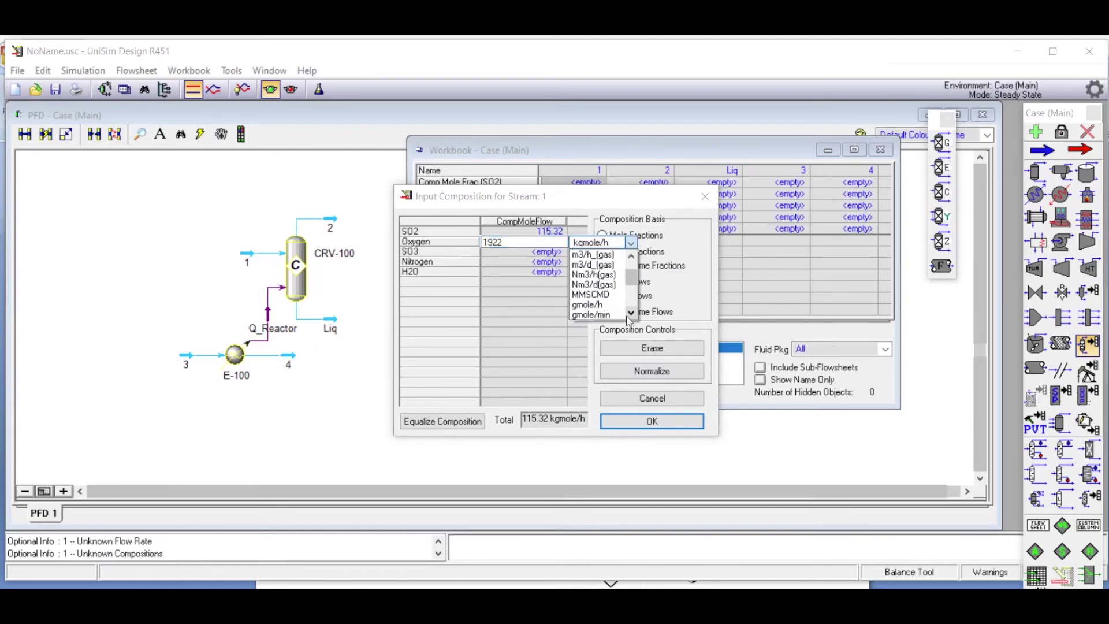
click(592, 314)
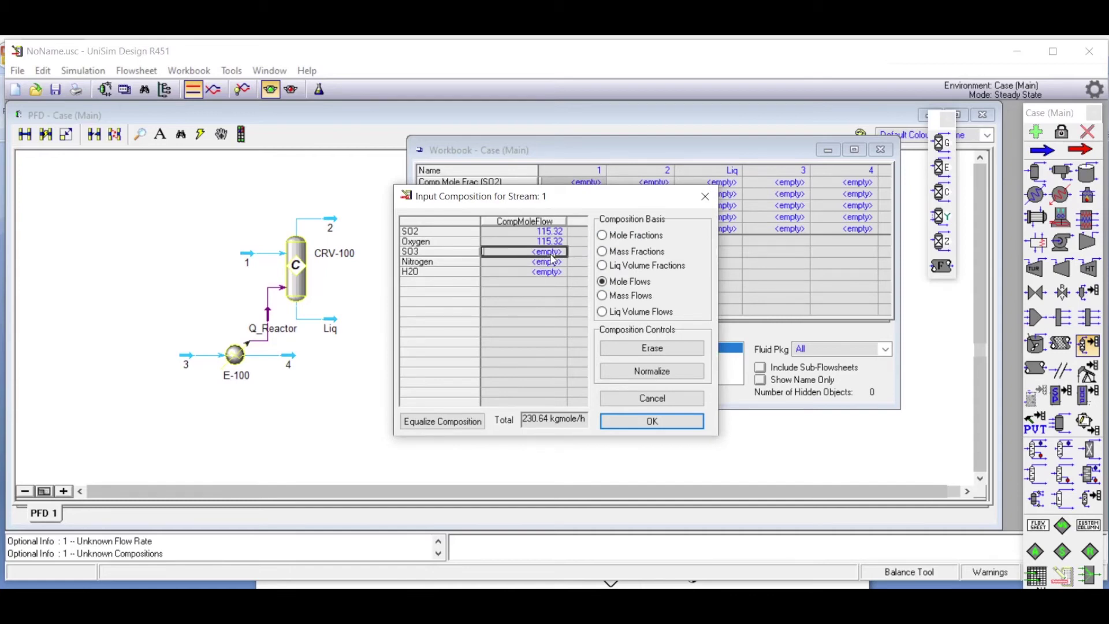
Set stream 1's SO3 mole flow to 0 and its nitrogen mole flow to 7227 gmole/min
text(0)
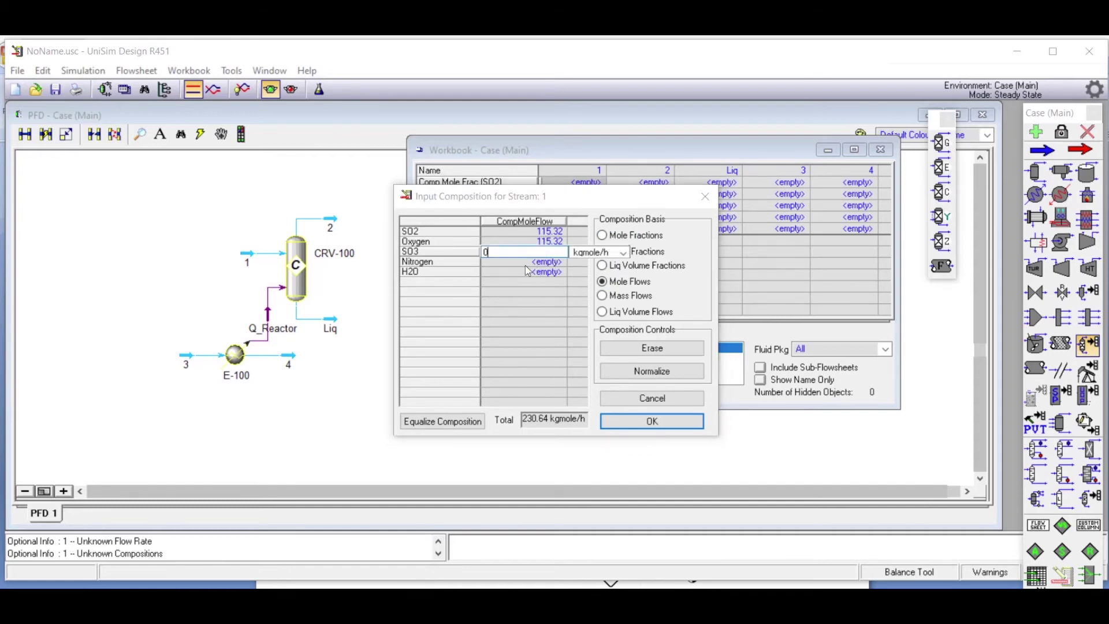
key(Return)
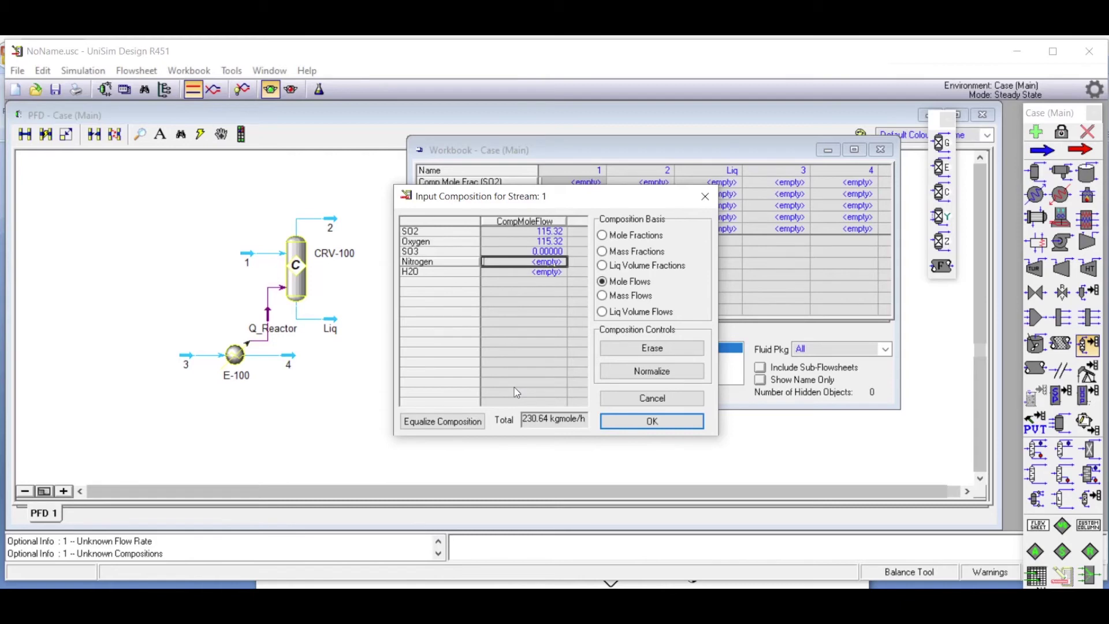
text(7227)
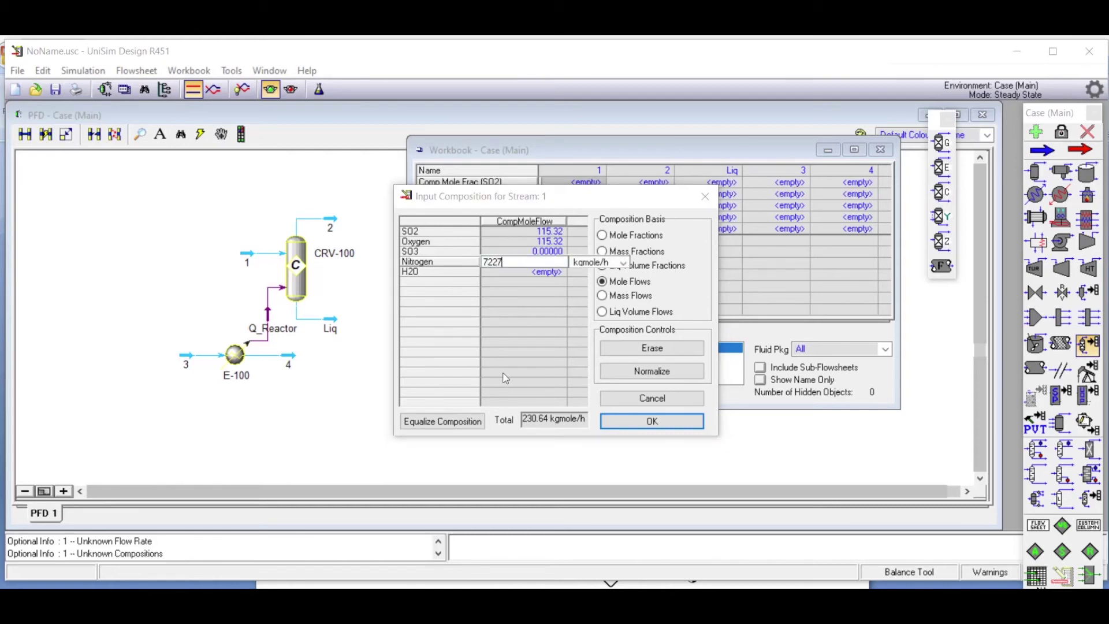
click(624, 263)
click(632, 334)
click(631, 334)
click(632, 333)
click(595, 325)
key(Return)
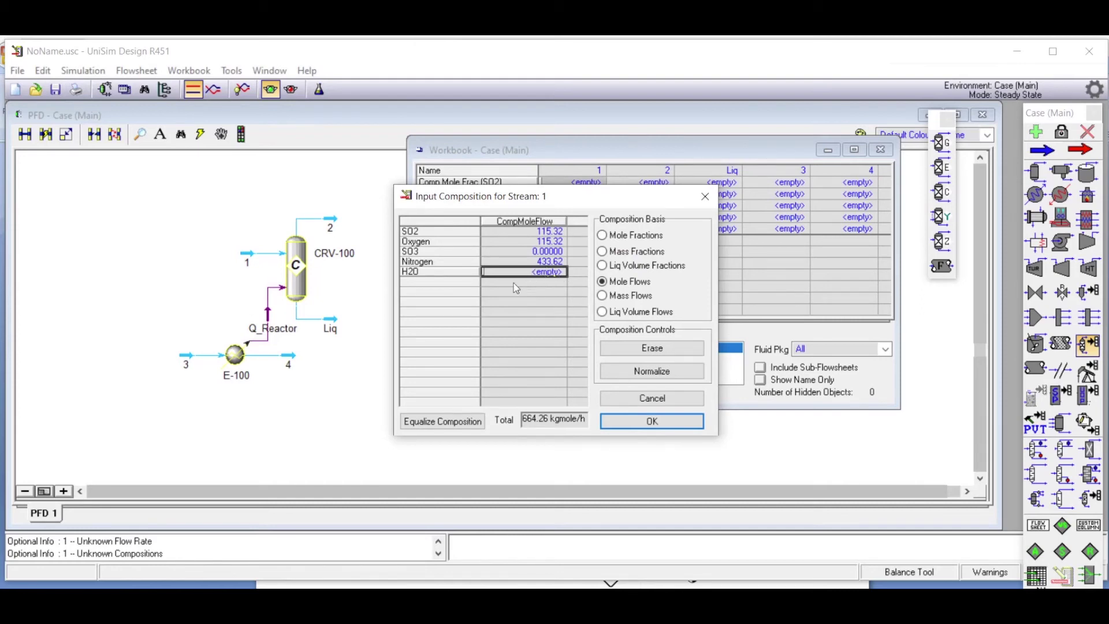
Set stream 1's H2O mole flow to 0 and accept the composition
text(0)
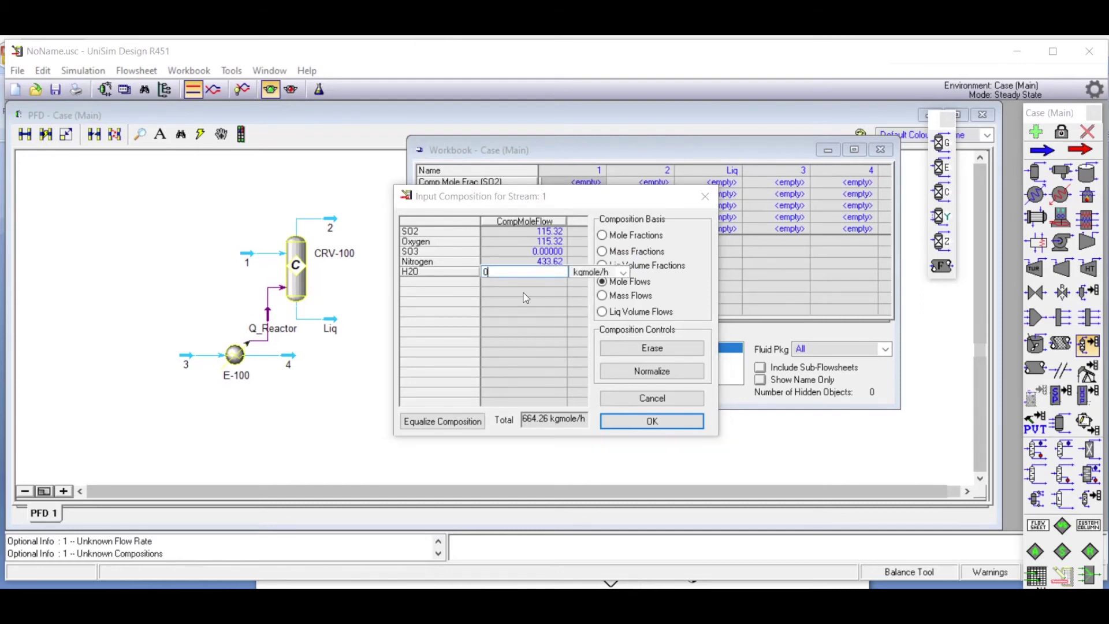
key(Return)
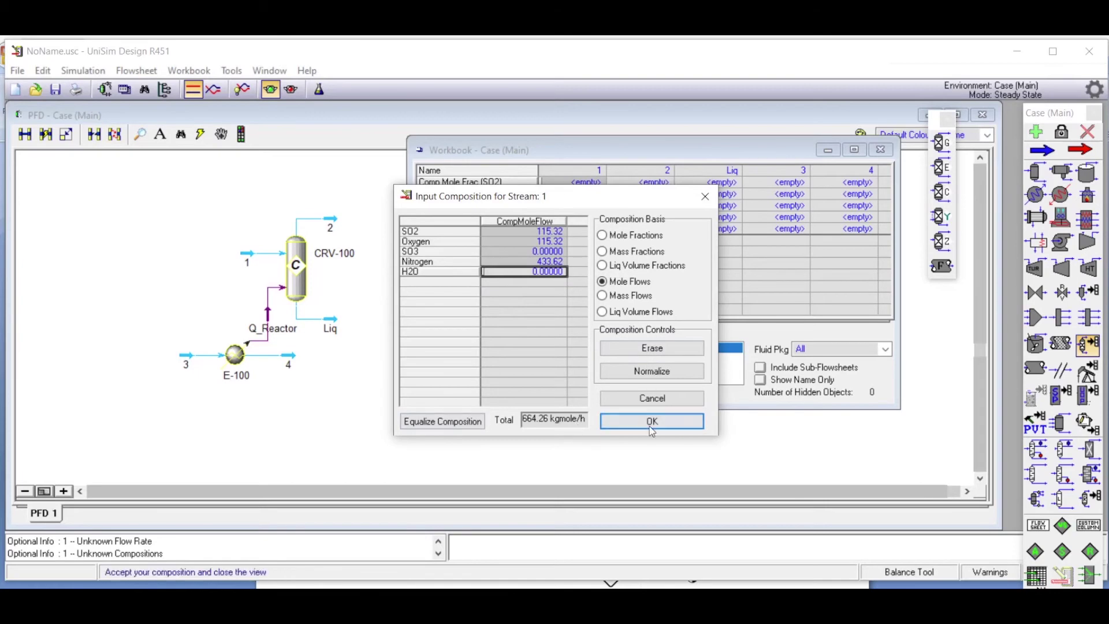
click(621, 430)
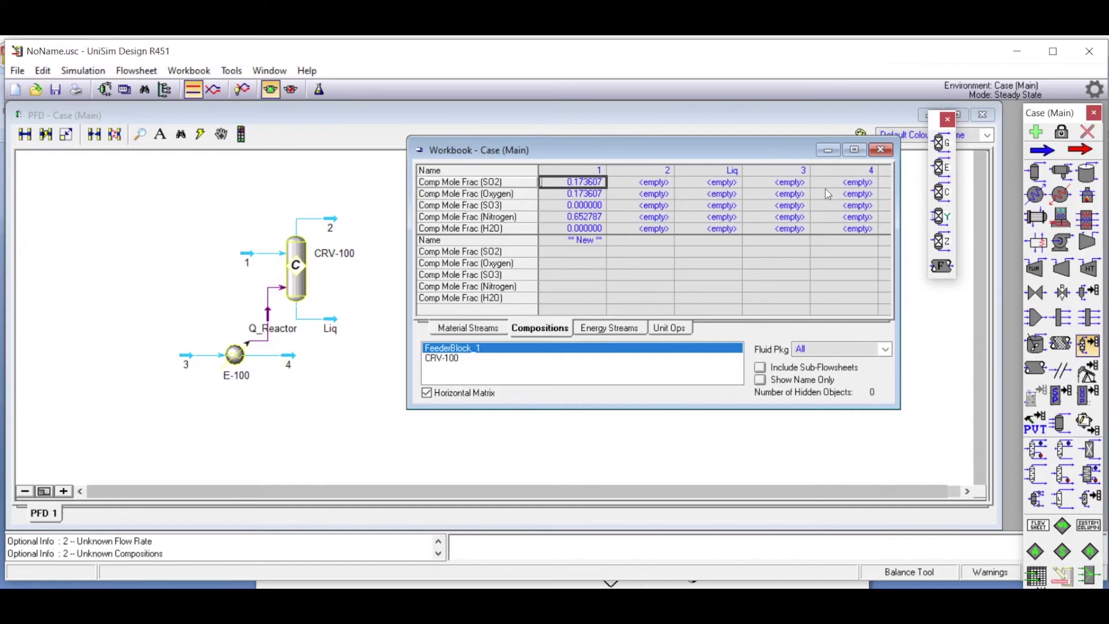
Check the problem statement in Word, return to UniSim Design and set stream 3's H2O mole fraction to 1, accepting its composition
click(534, 601)
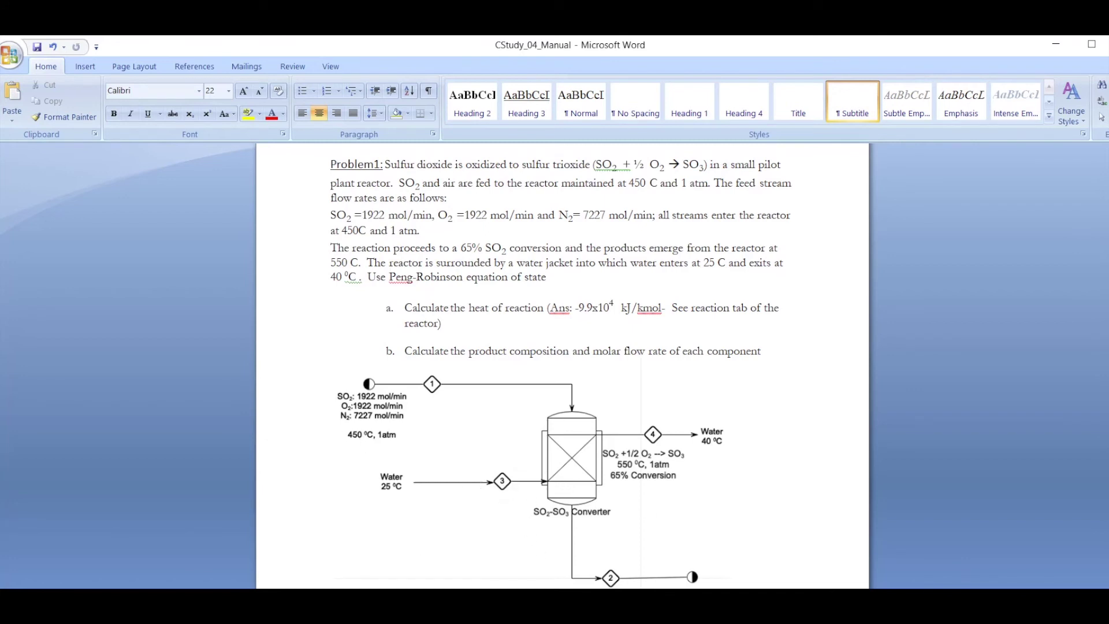
click(639, 601)
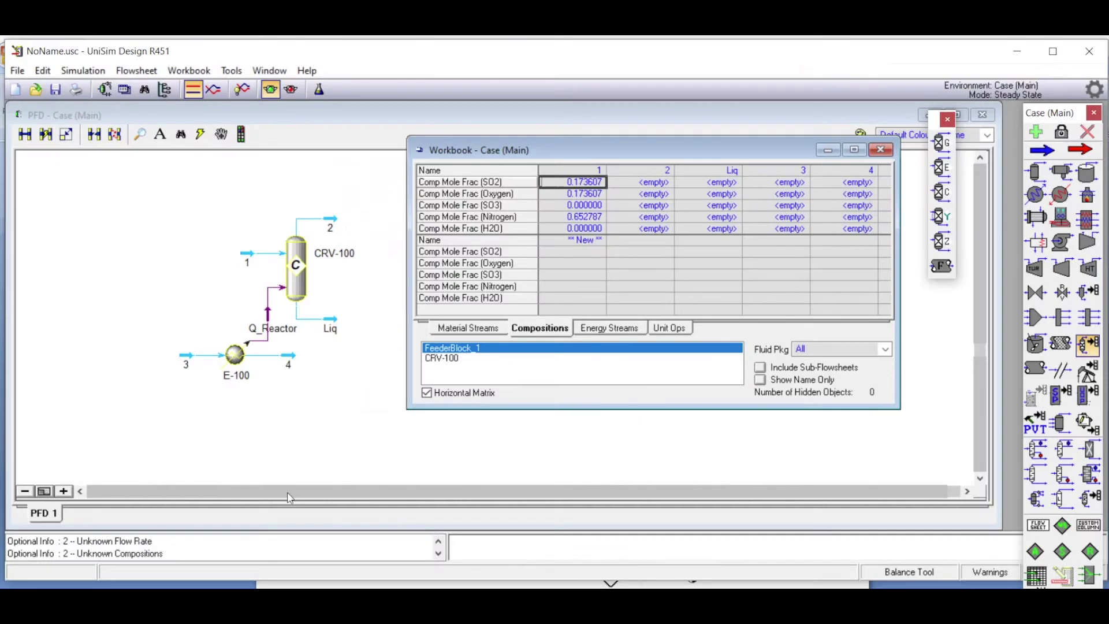
click(792, 232)
text(1)
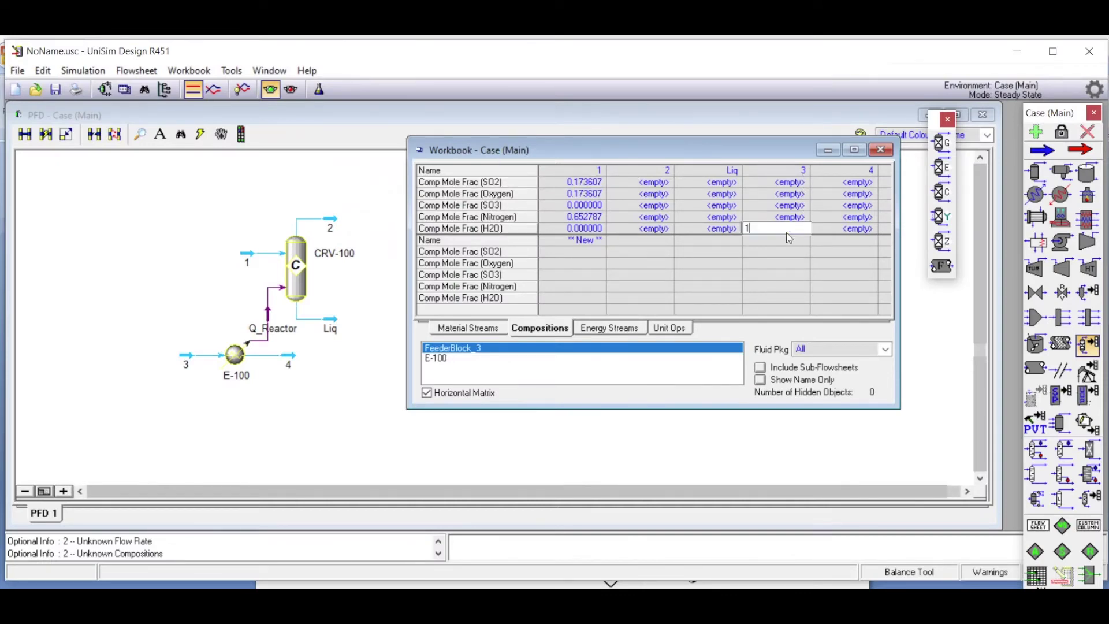
key(Return)
key(Return)
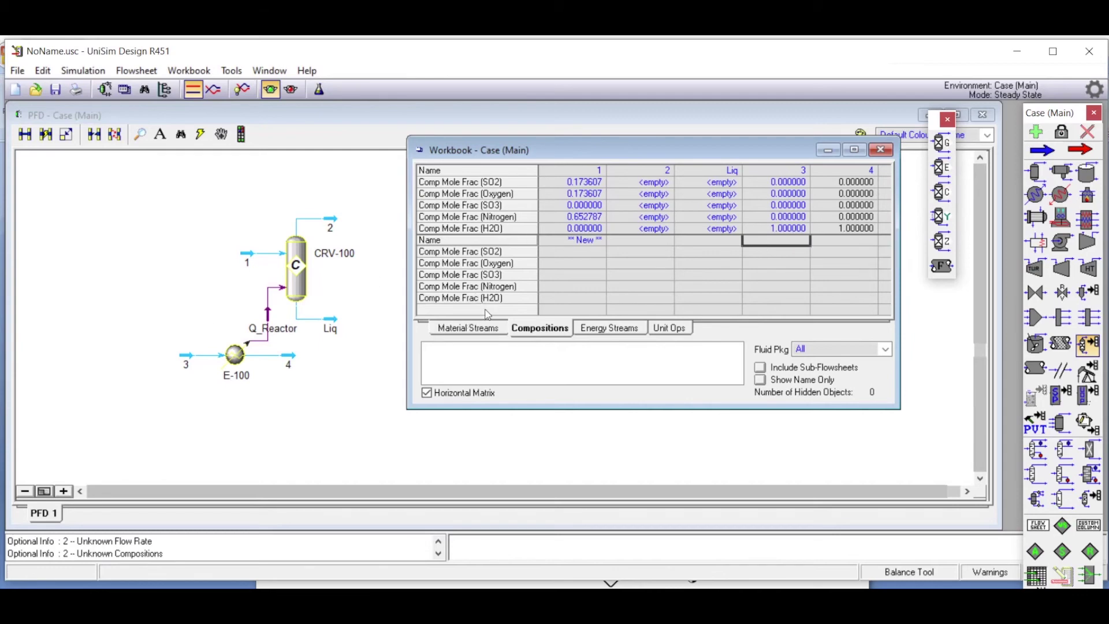
Show the material stream conditions in the Workbook and set the temperature of stream 1 to 450 °C
click(468, 331)
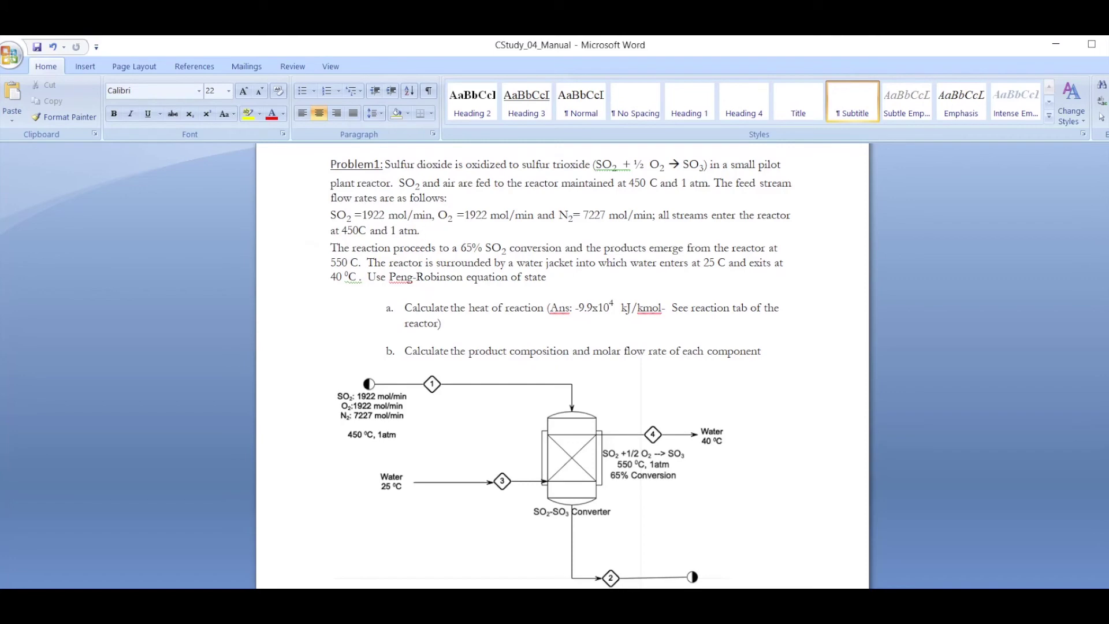
key(alt+Tab)
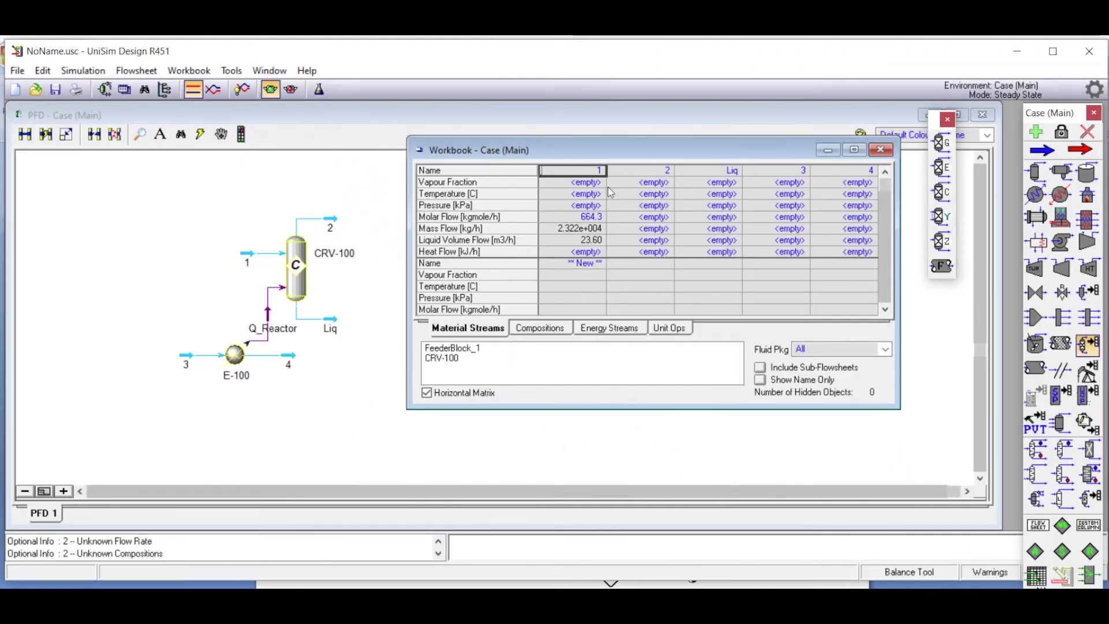
click(589, 195)
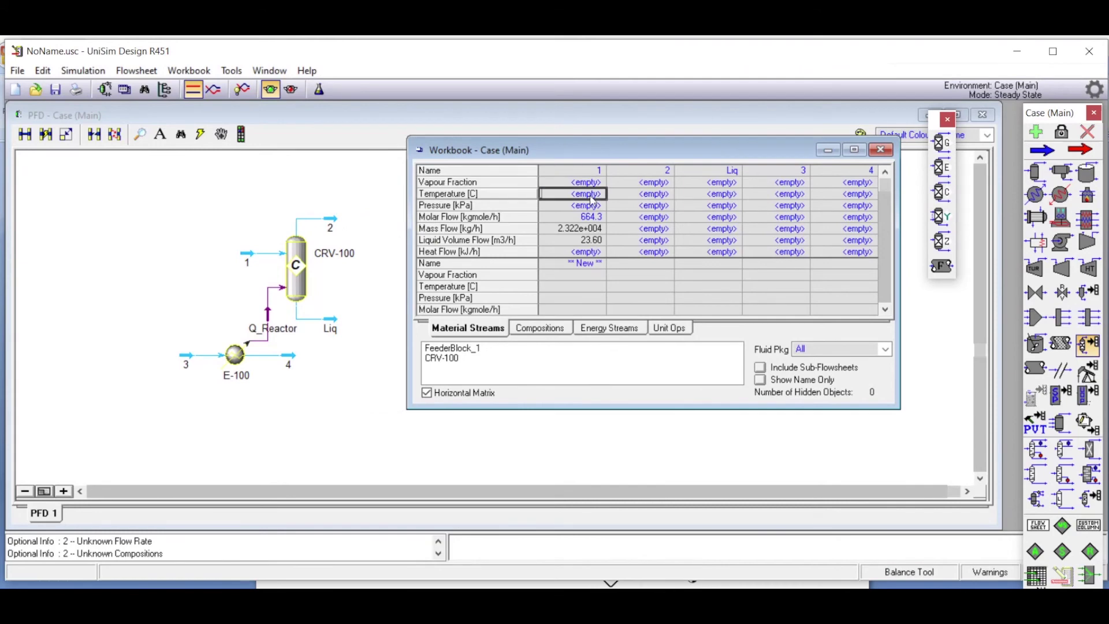
text(450.0)
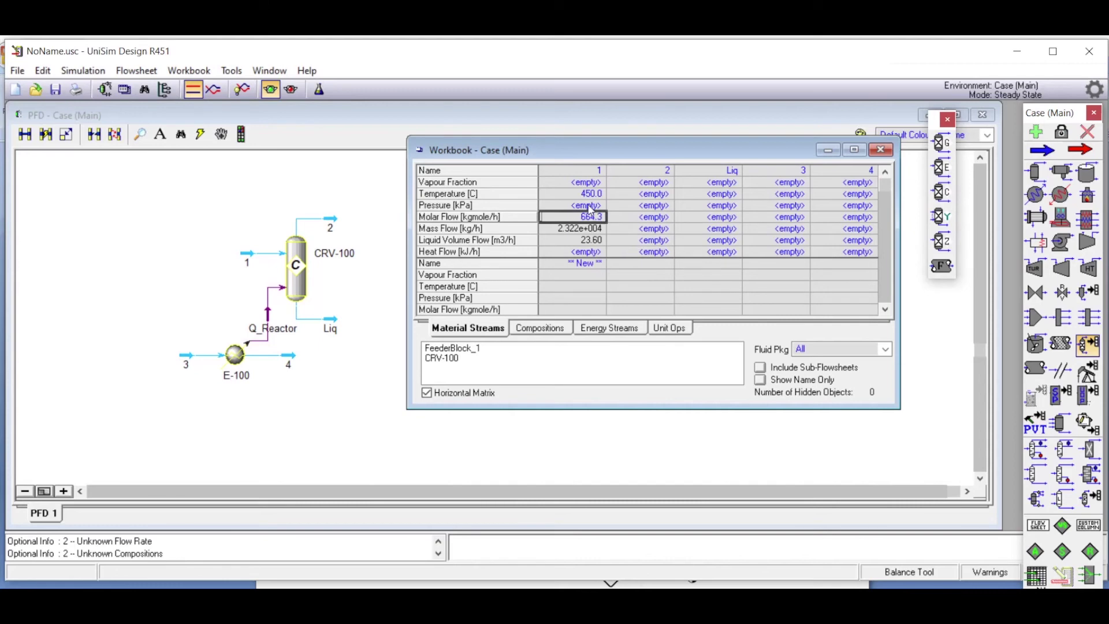
Set the pressure of stream 1 to 1 atm
key(Up)
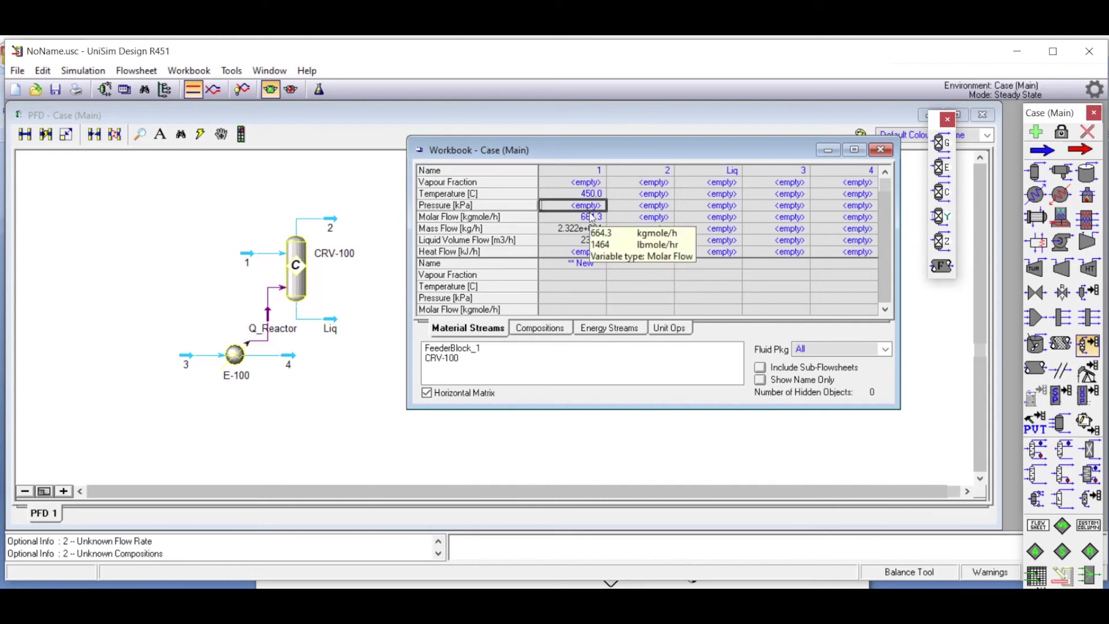
text(1)
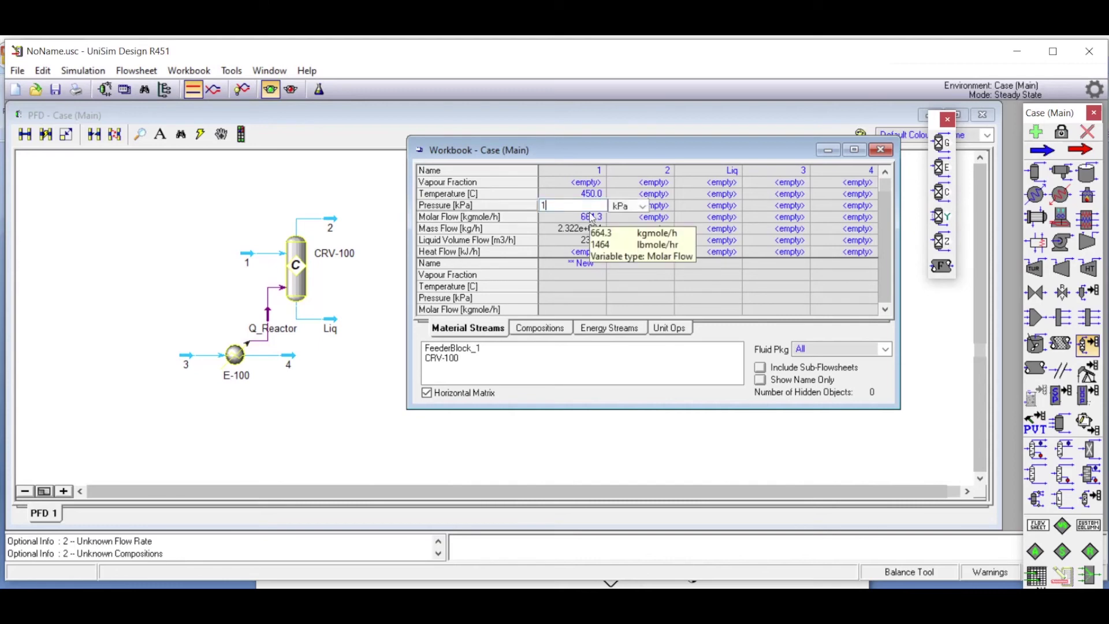
click(643, 207)
click(670, 267)
click(670, 267)
click(670, 267)
click(628, 264)
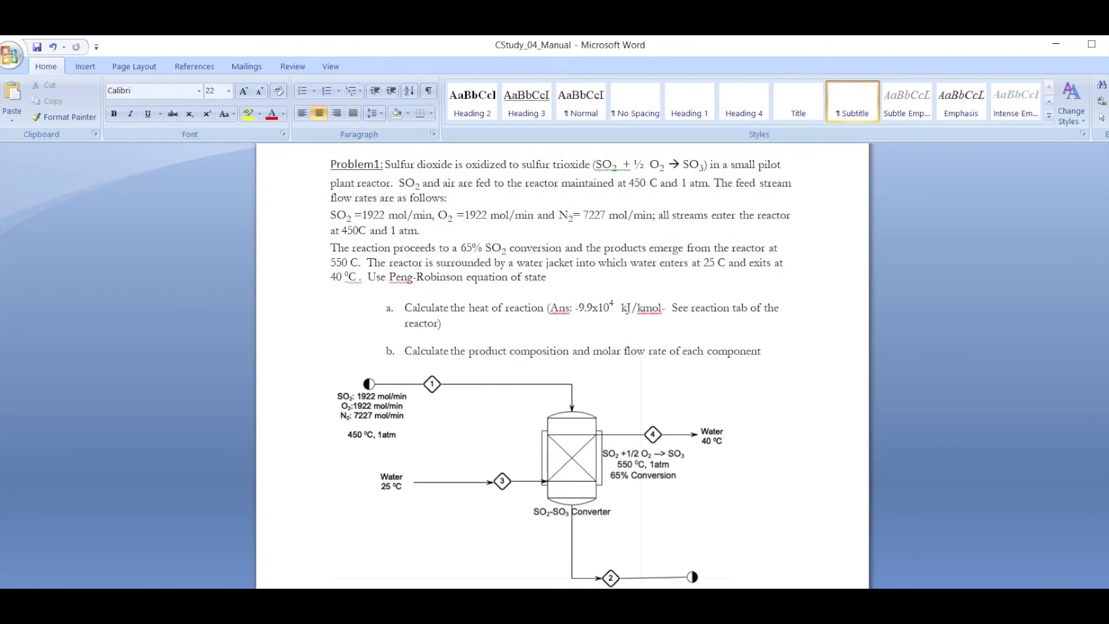
Return from the problem statement to UniSim Design and set the temperature of product stream 2 to 550 °C
key(alt+Tab)
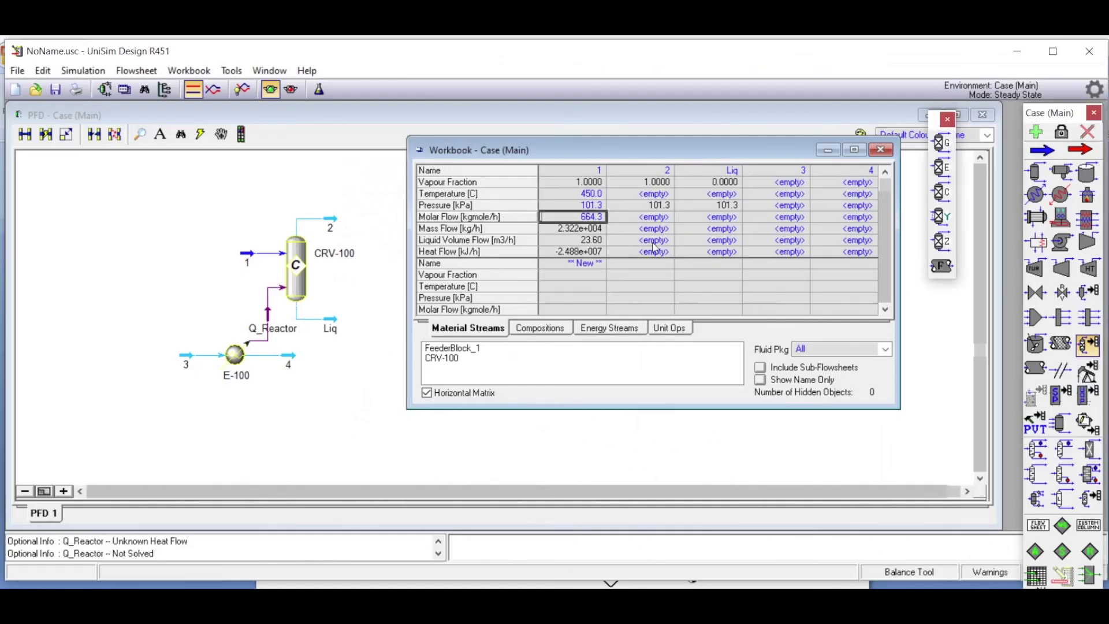
click(657, 194)
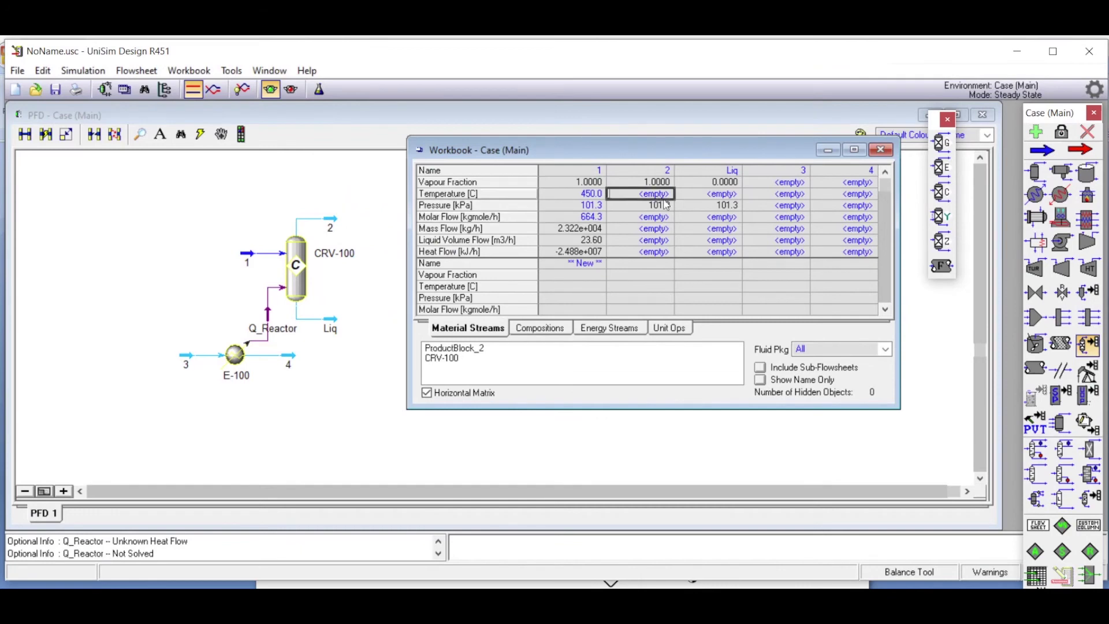
text(550)
key(Return)
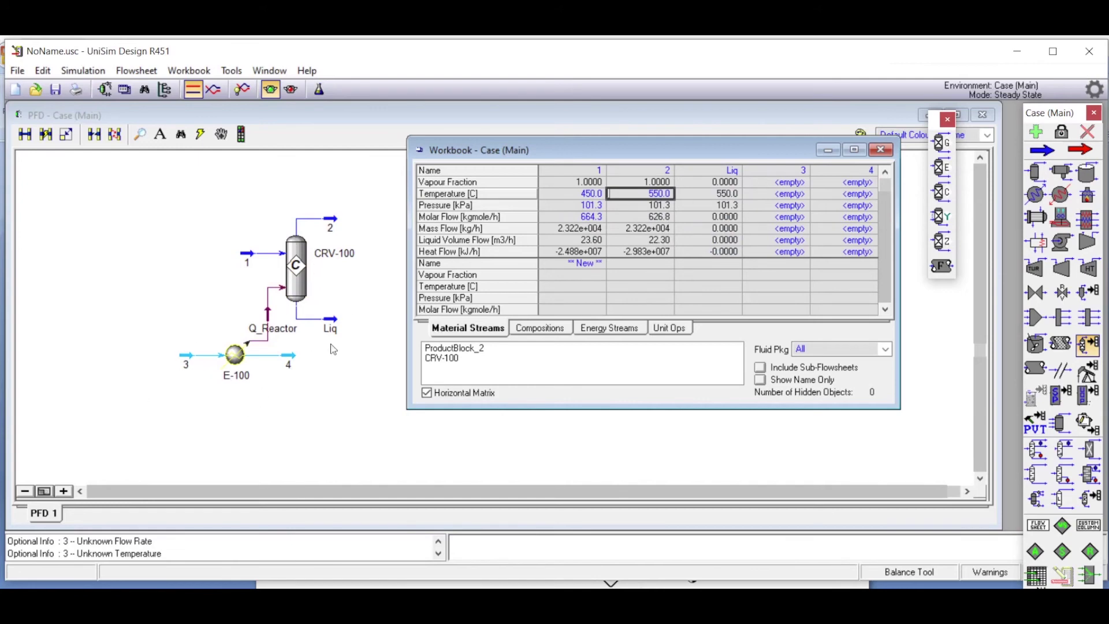
drag(713, 146, 690, 155)
Check the water jacket conditions in the Word problem statement and set the temperature of stream 3 to 25 °C in UniSim Design
mouse_move(820, 622)
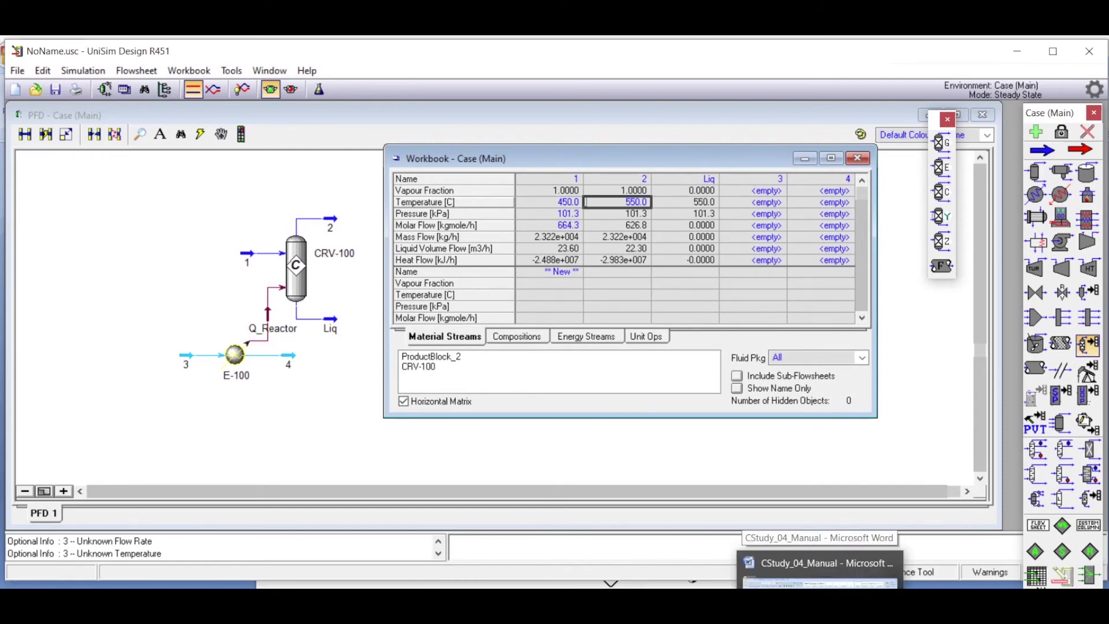
click(819, 563)
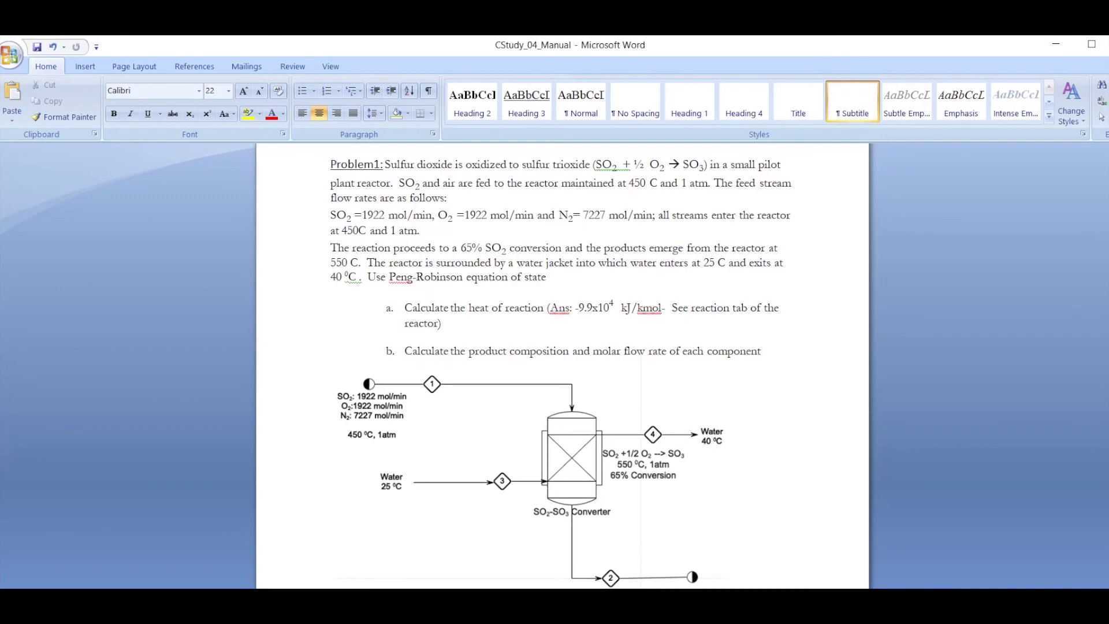
key(alt+Tab)
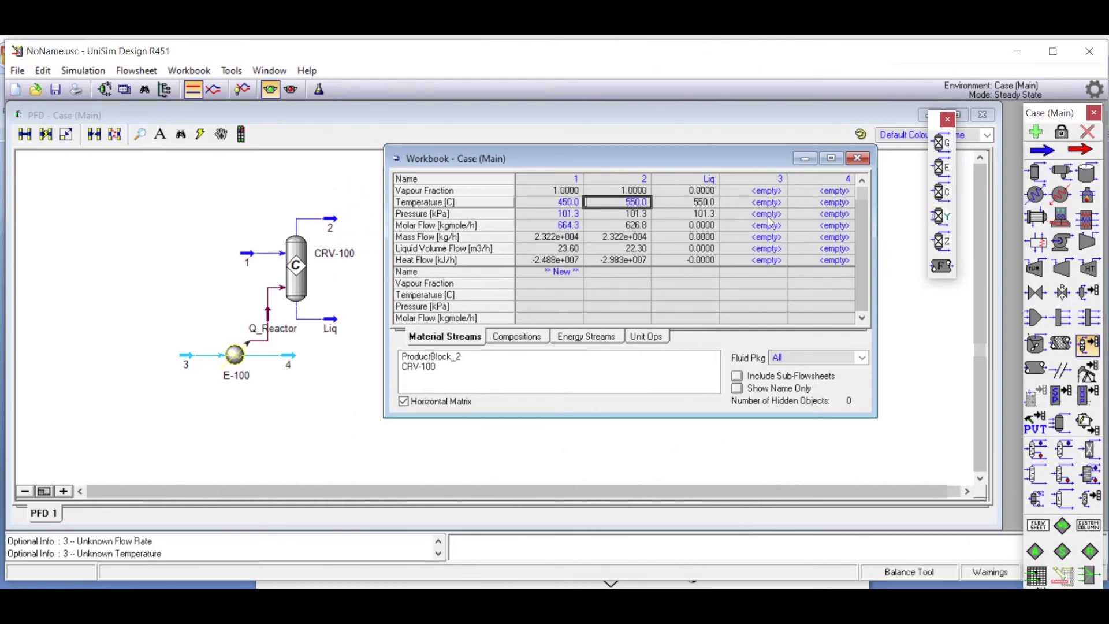
click(779, 204)
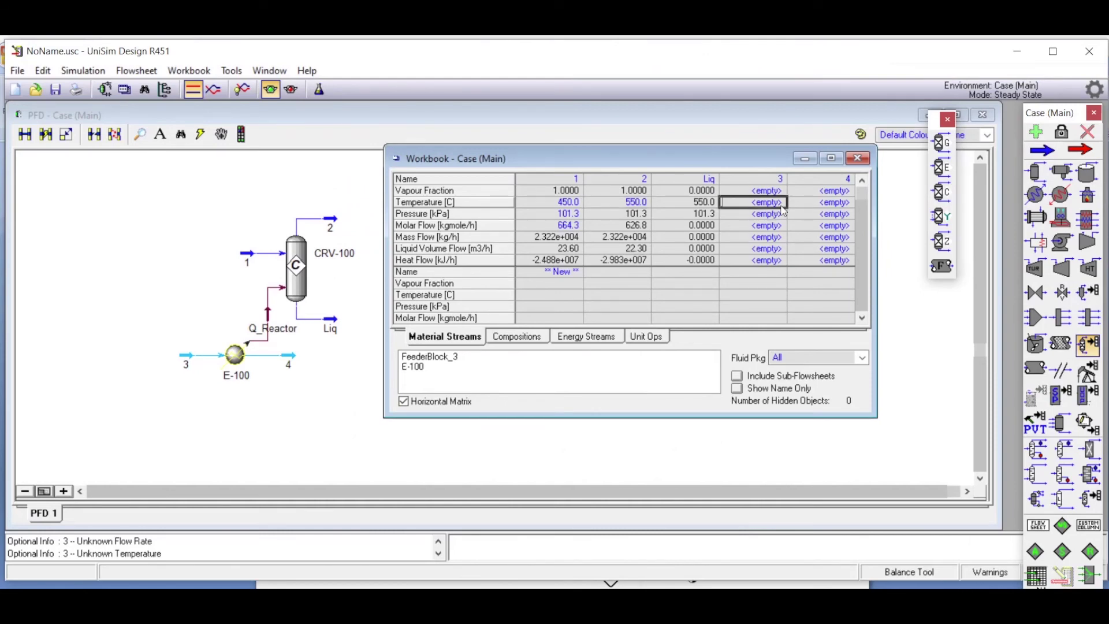
text(25)
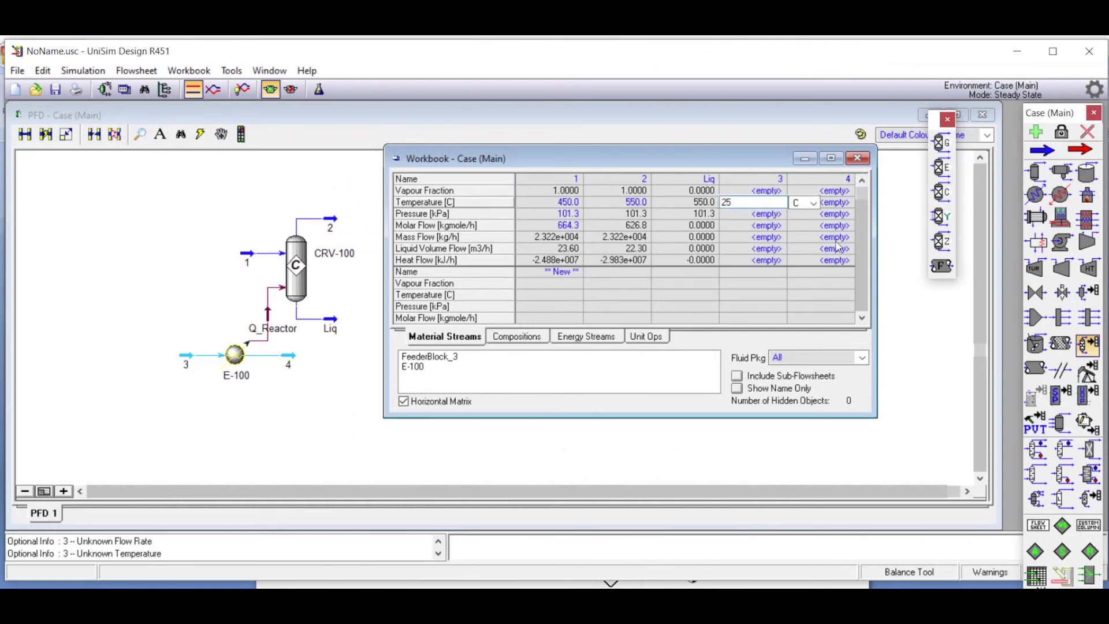
key(Return)
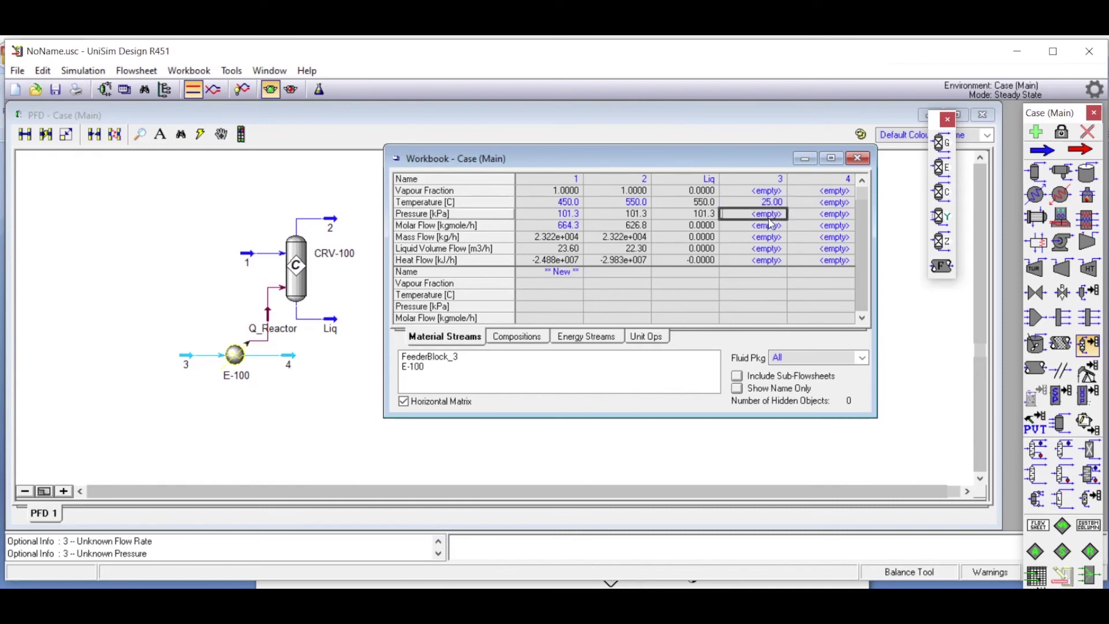
Set the pressure of cooling water inlet stream 3 to 1 atm
text(1)
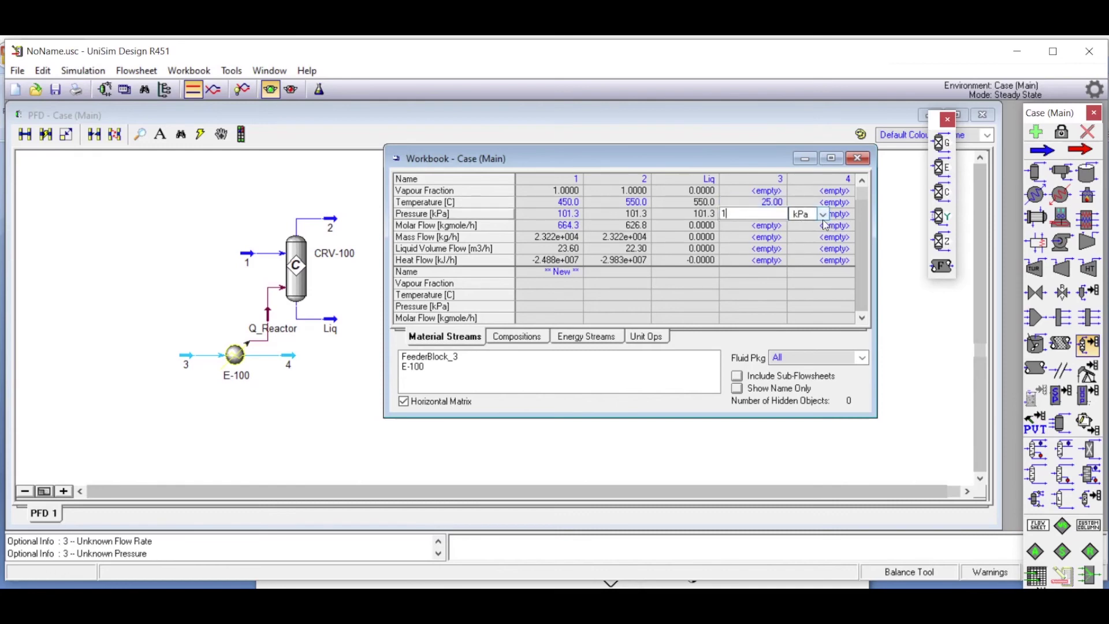
click(823, 216)
click(851, 275)
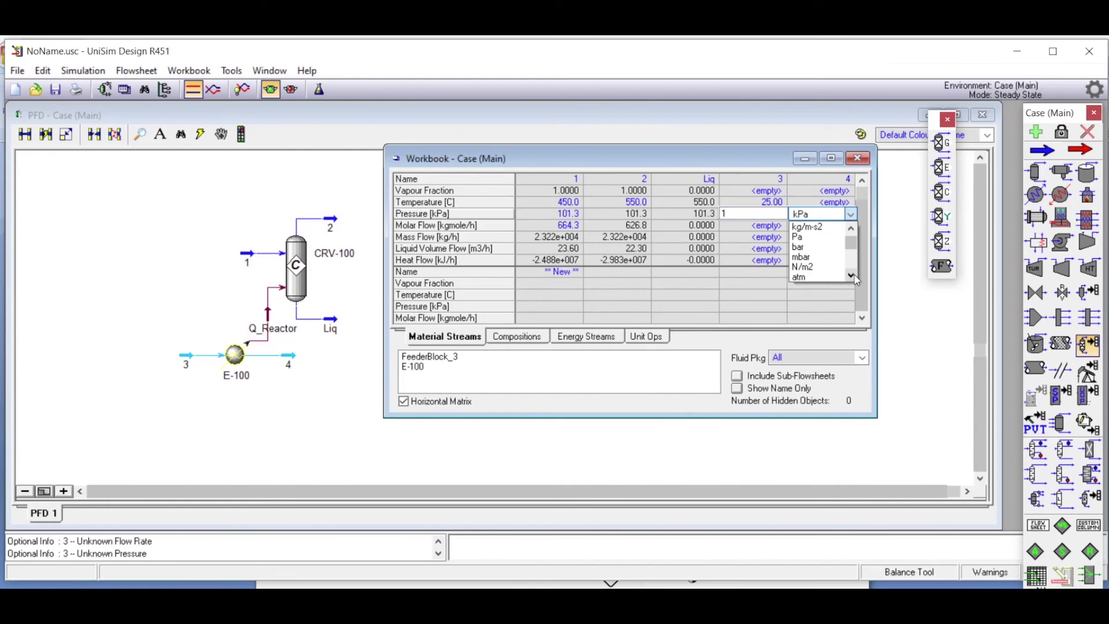
click(800, 282)
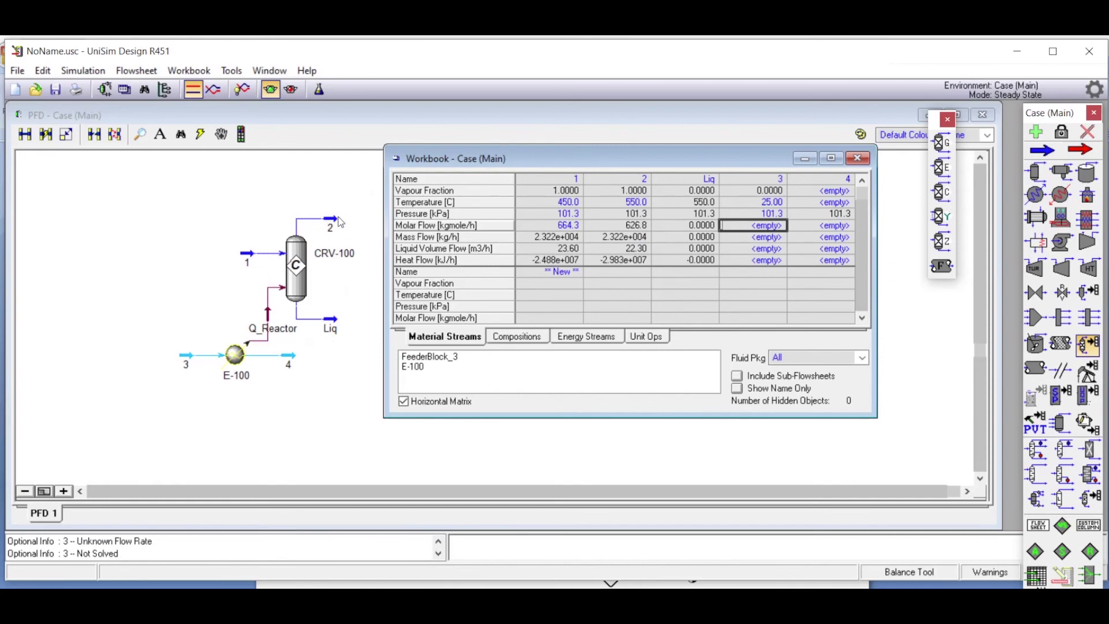
Set the temperature of cooling water outlet stream 4 to 40 °C
click(837, 205)
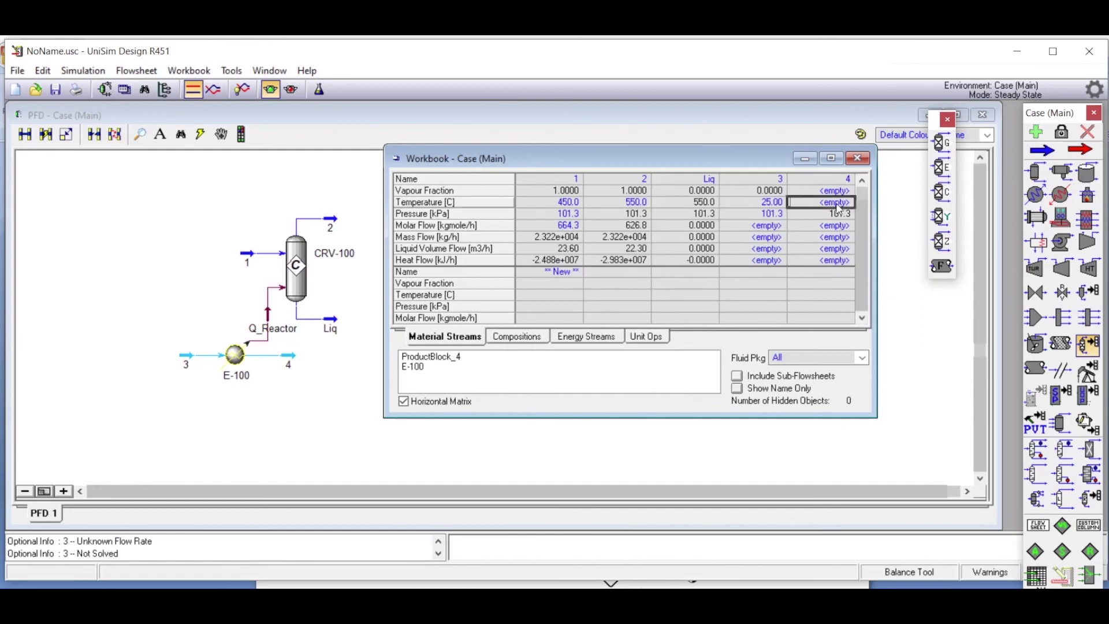
text(40)
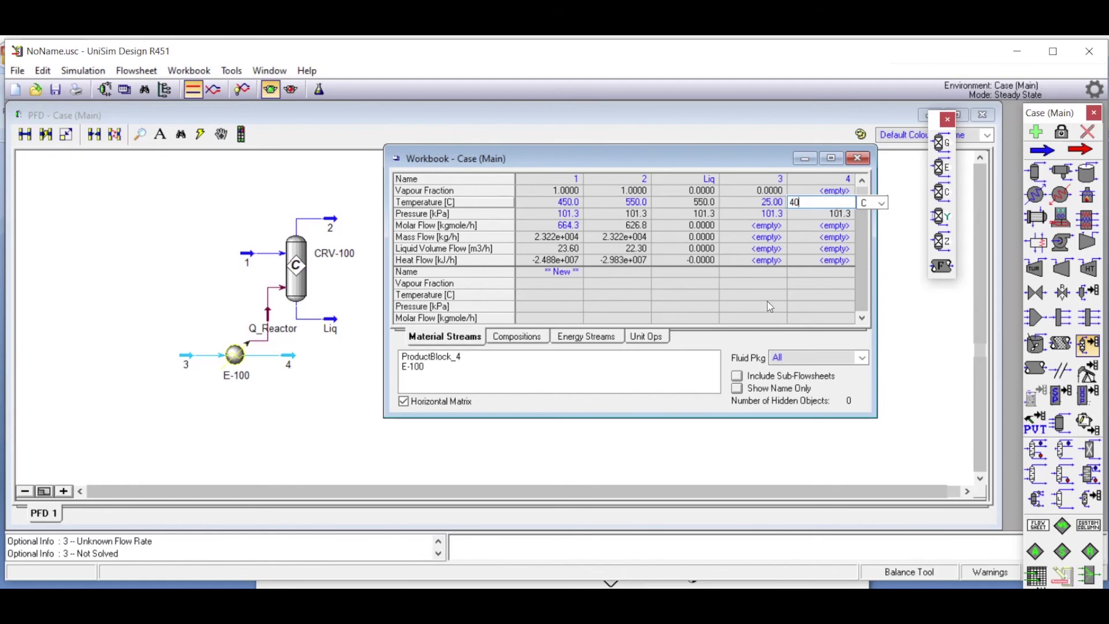
click(768, 305)
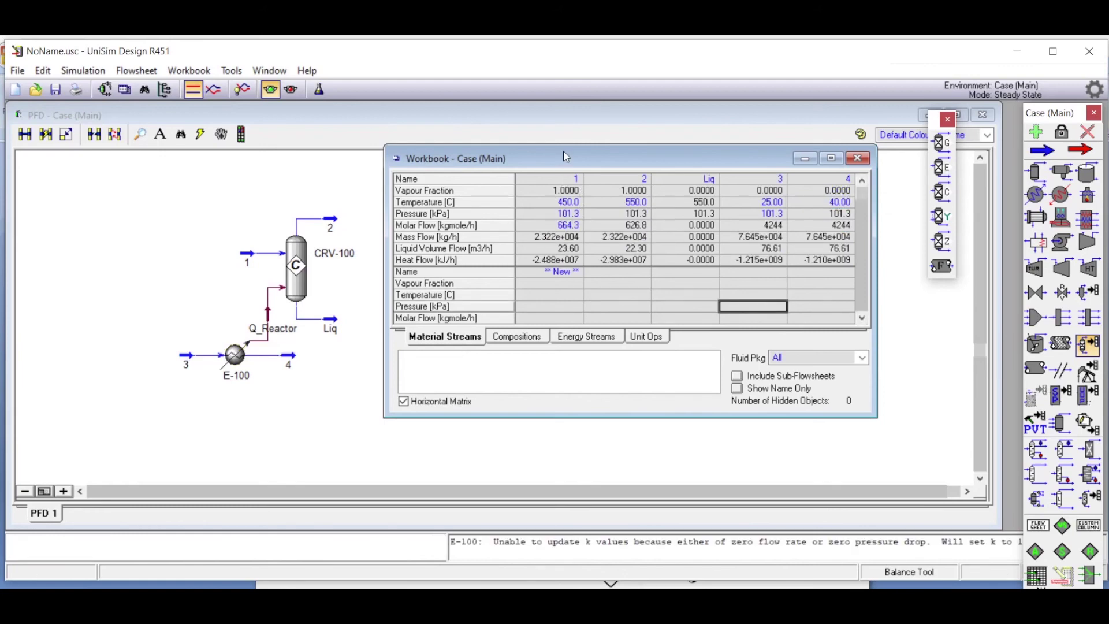
Review the heat flow of energy stream Q_Reactor in the workbook, with the flowsheet uncovered, and return to the material stream data
drag(566, 157, 689, 168)
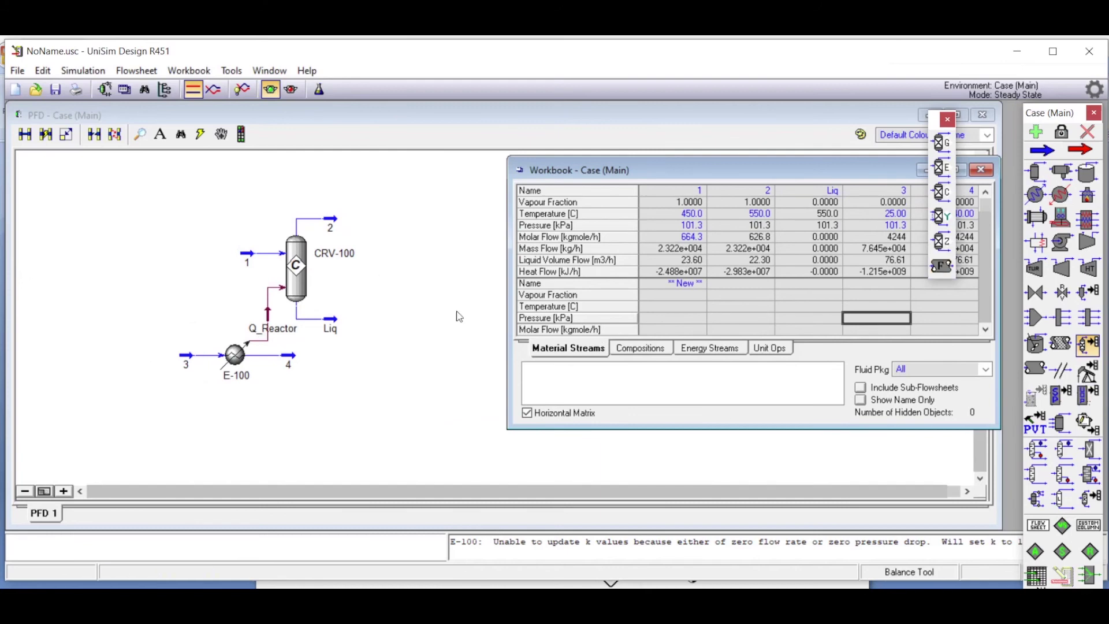
click(726, 348)
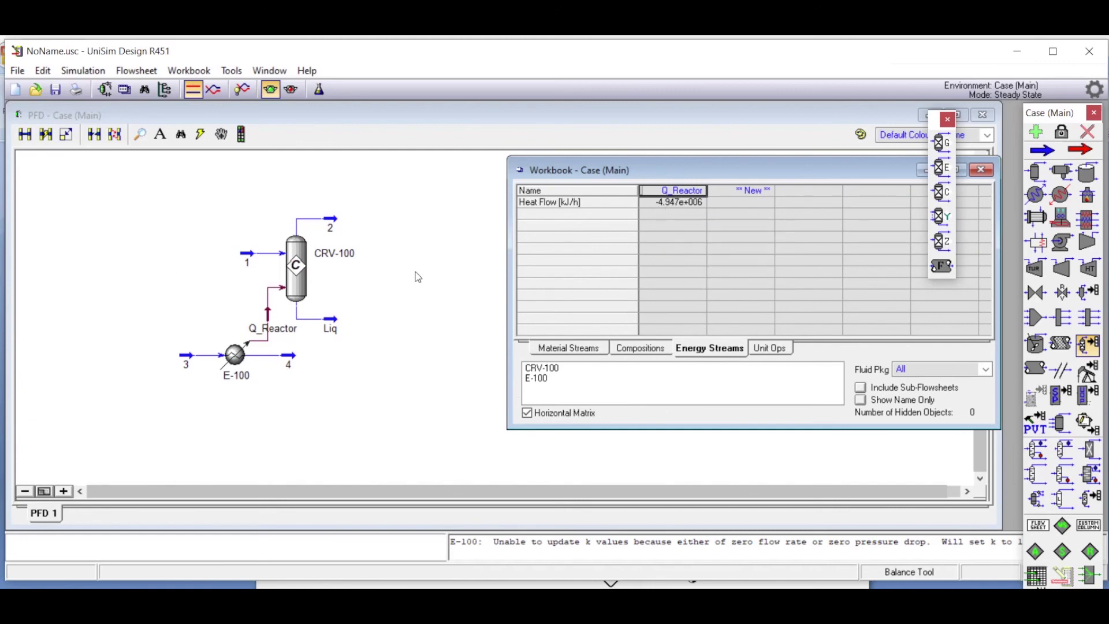
click(584, 353)
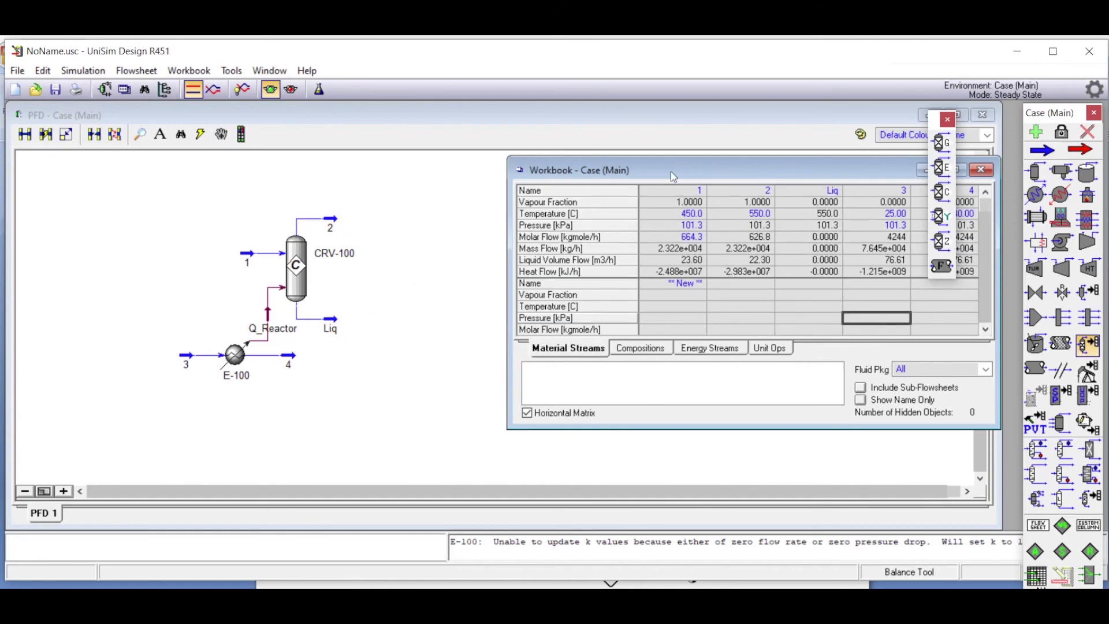
drag(685, 164, 556, 156)
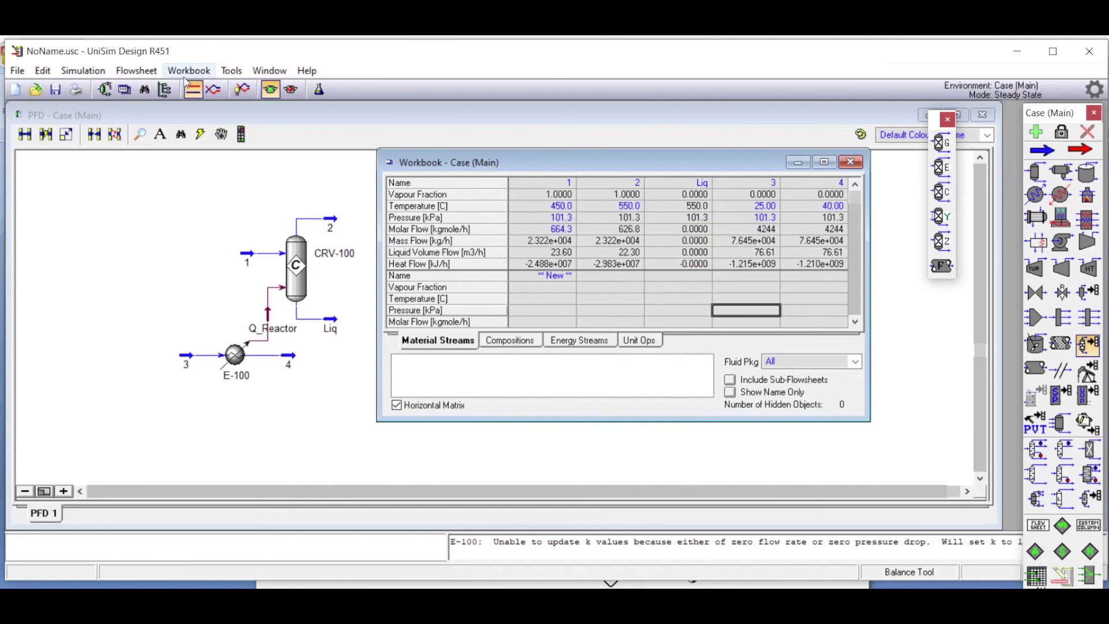
Switch the session preferences to the NewUser unit set, check its Mass Flow unit, and close the preferences
click(231, 70)
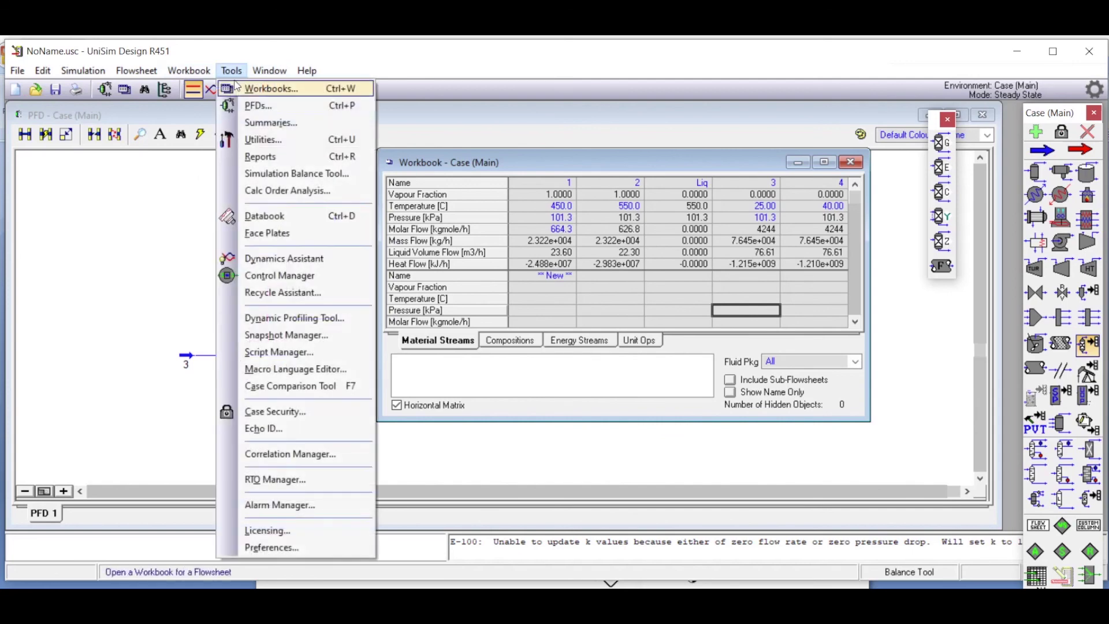
click(243, 549)
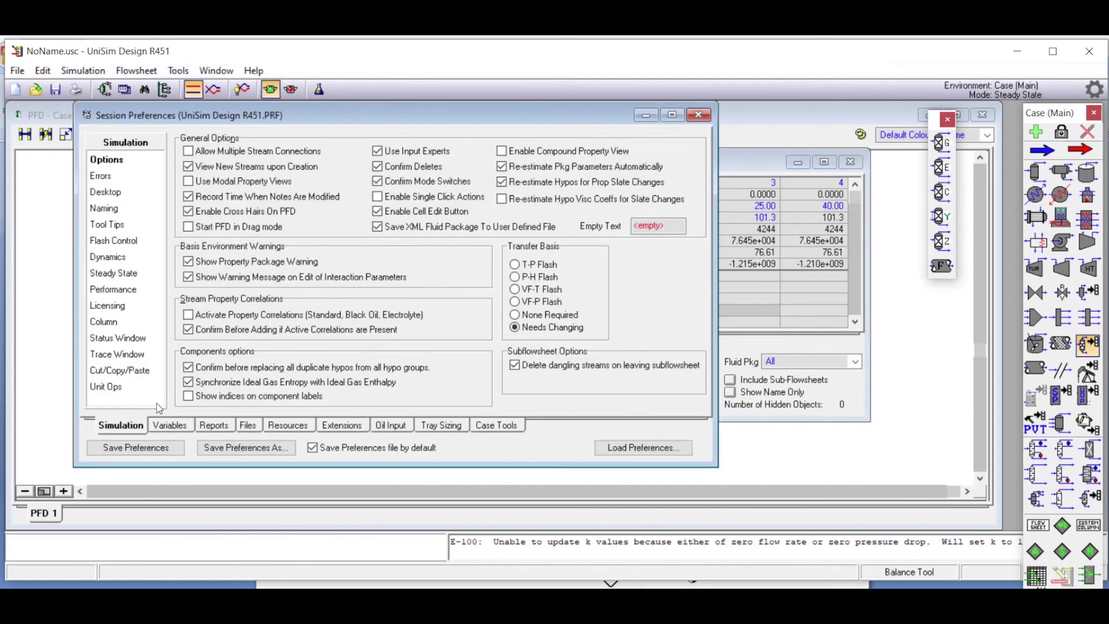
click(168, 425)
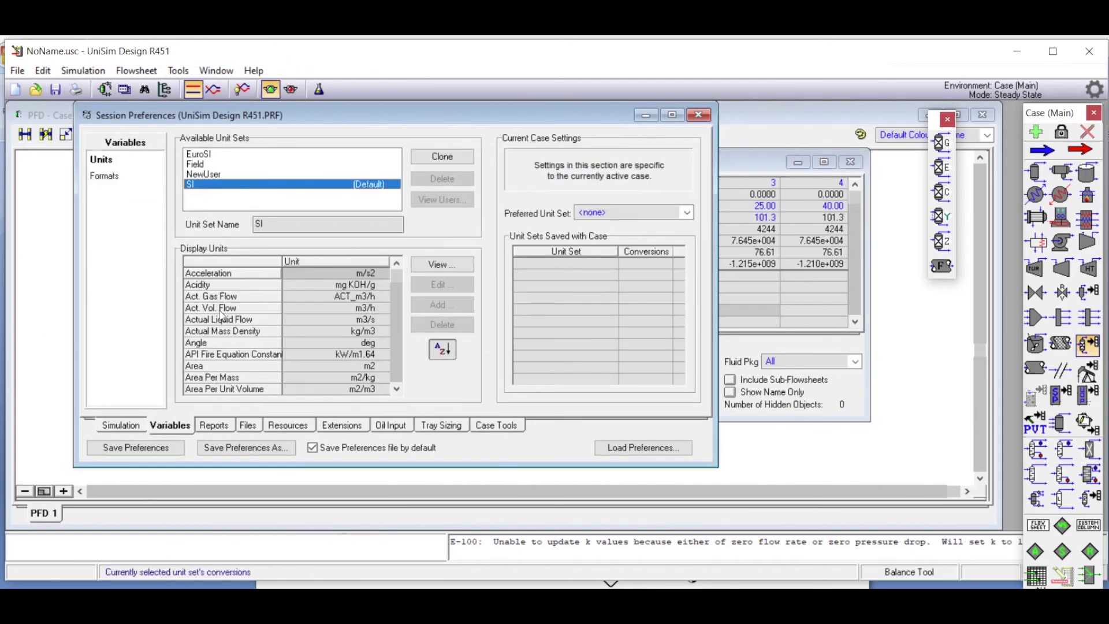
click(223, 174)
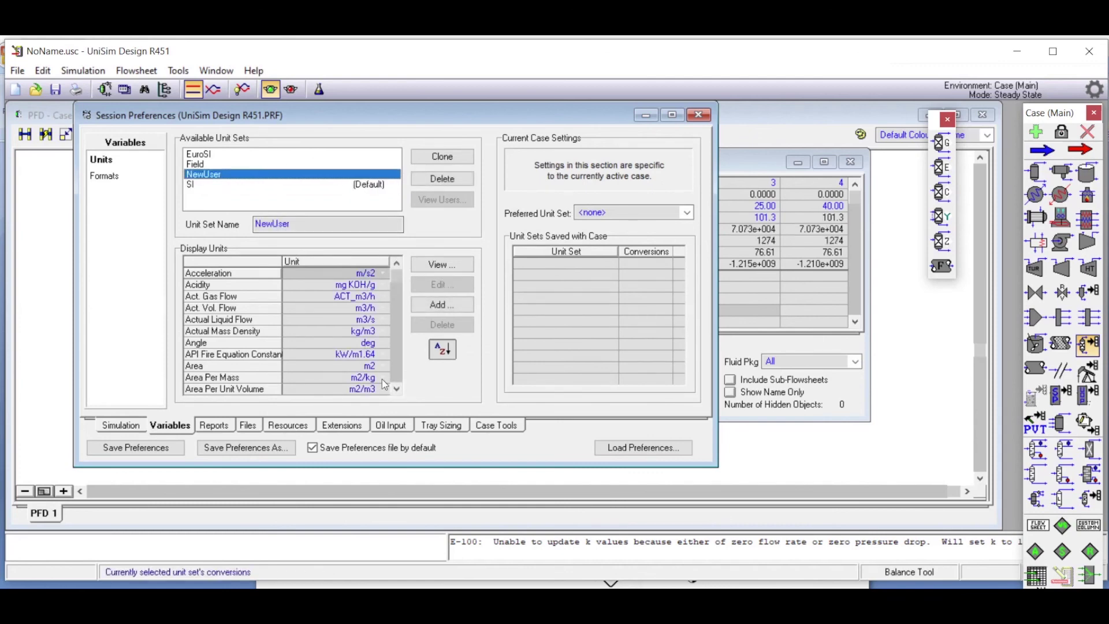
drag(398, 389, 399, 396)
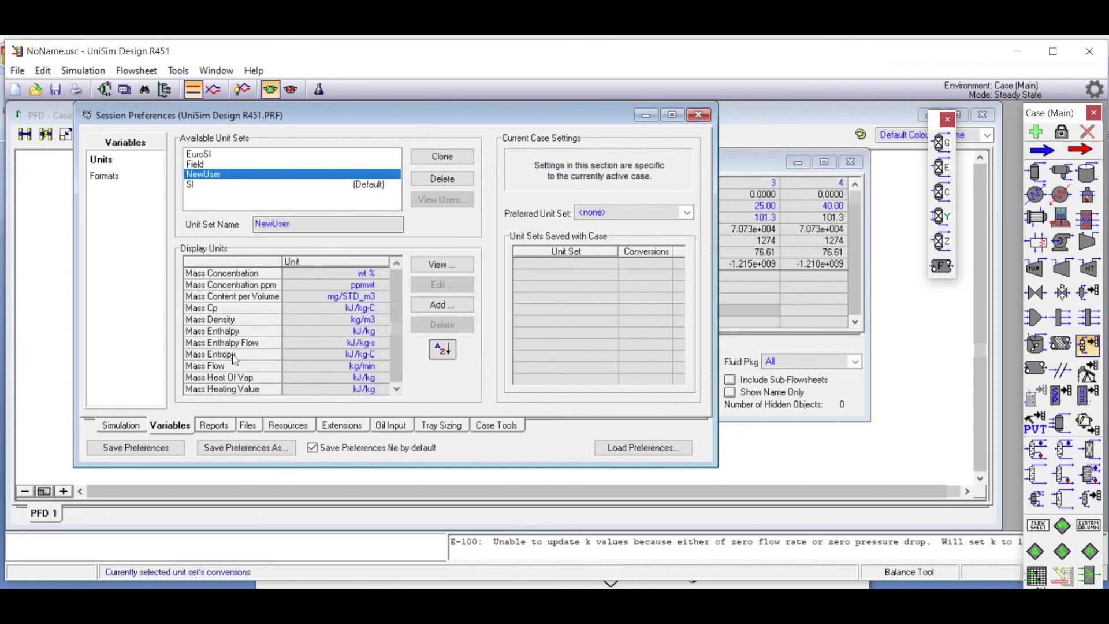
click(220, 367)
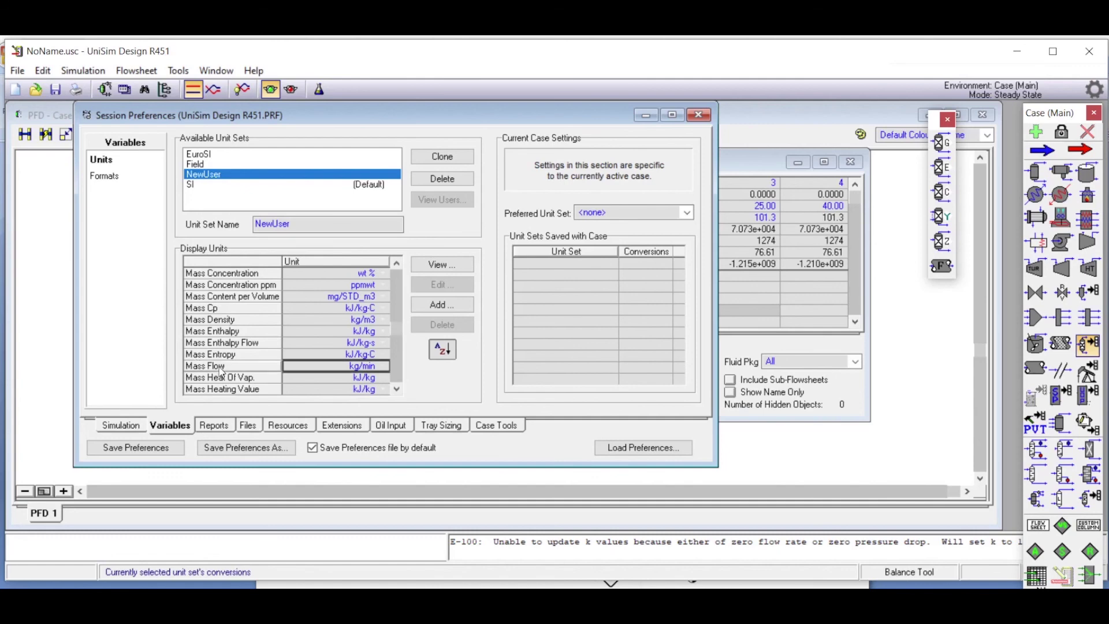
click(384, 370)
click(310, 379)
click(691, 120)
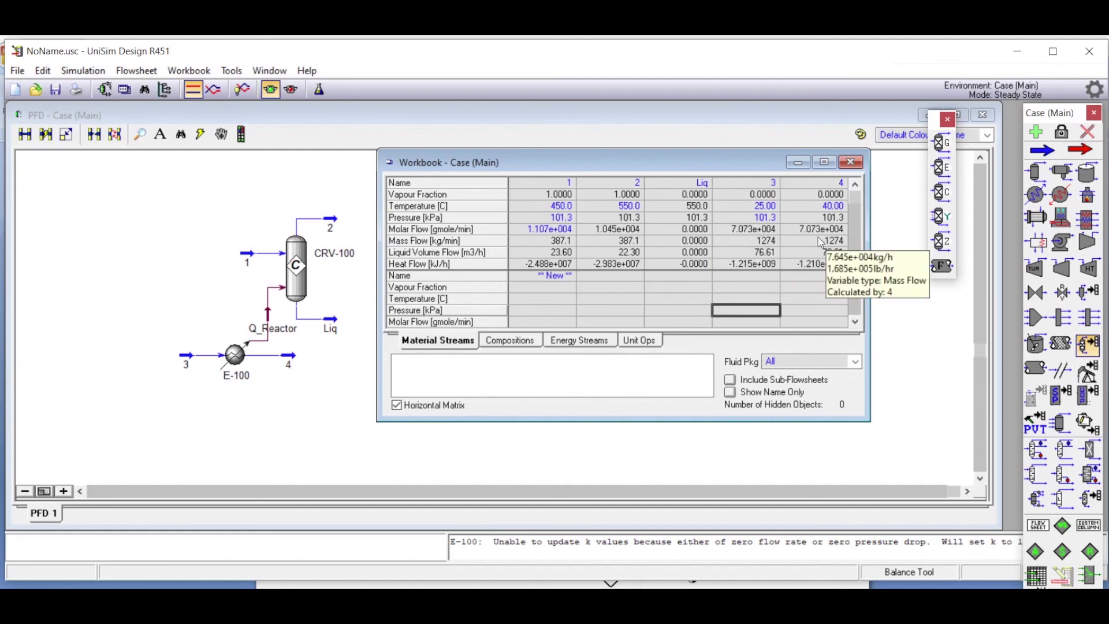
Compare the workbook's stream results with the flowsheet and examine the component mole fractions of all streams
drag(481, 160, 604, 184)
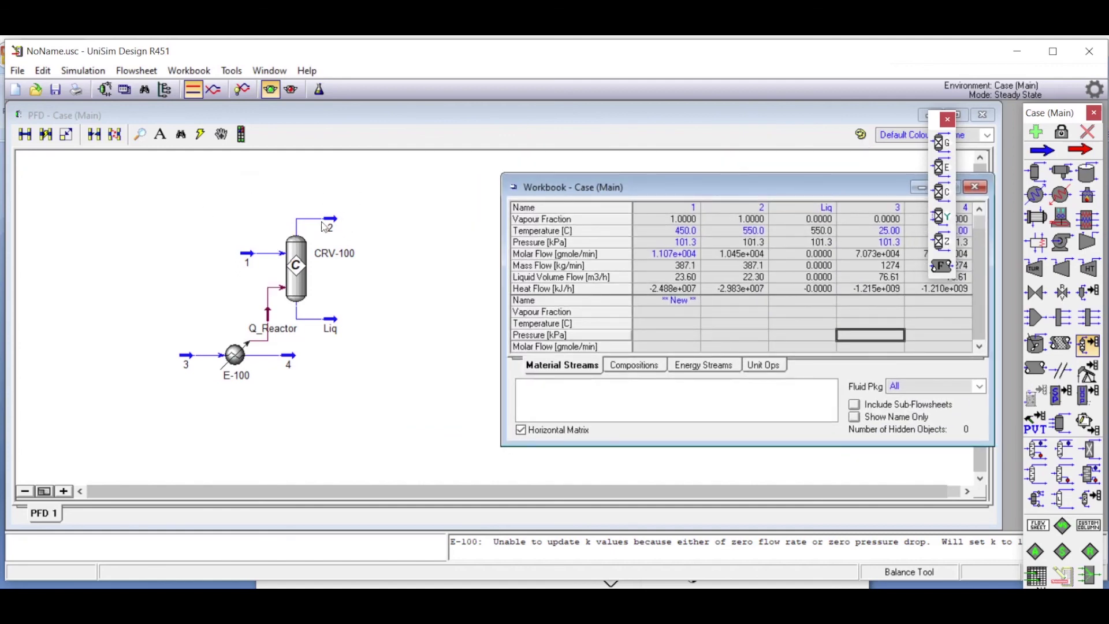
drag(673, 195, 531, 184)
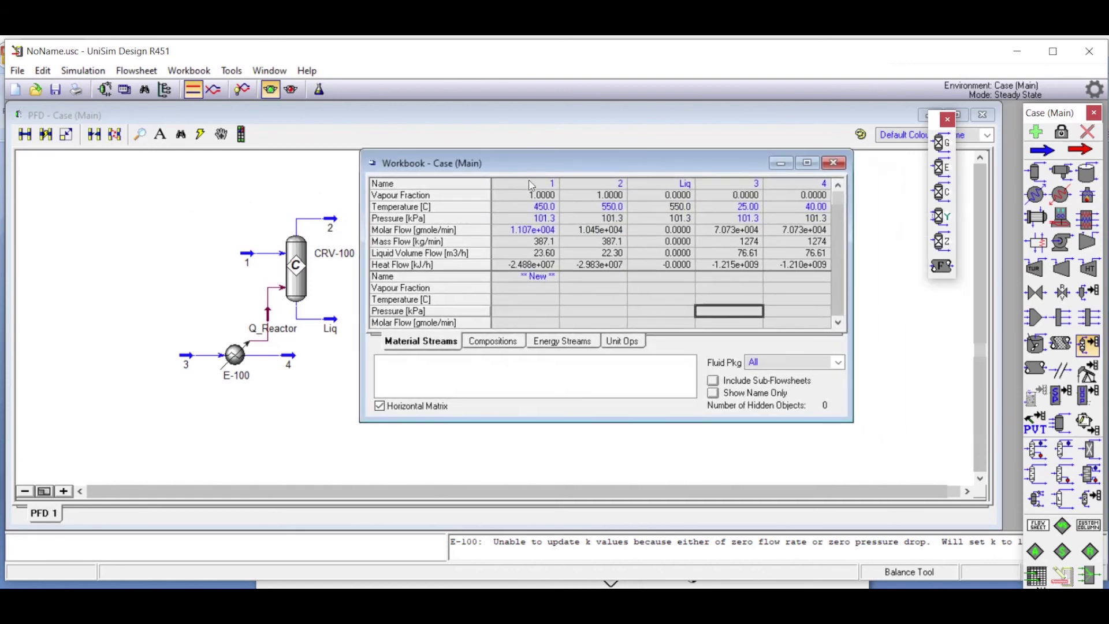
click(499, 342)
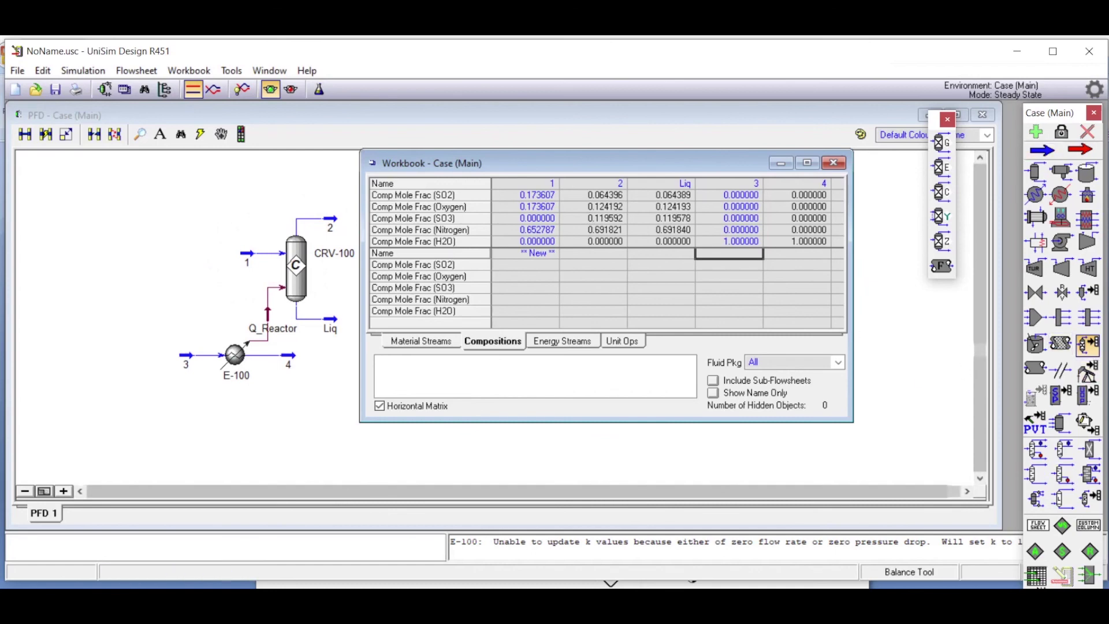
click(957, 611)
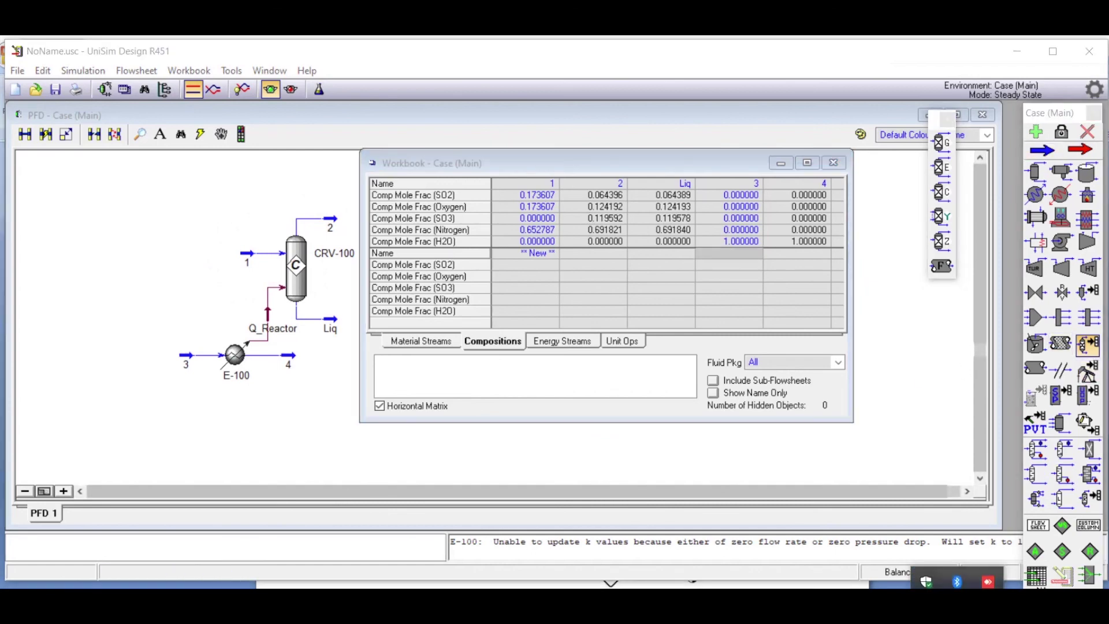